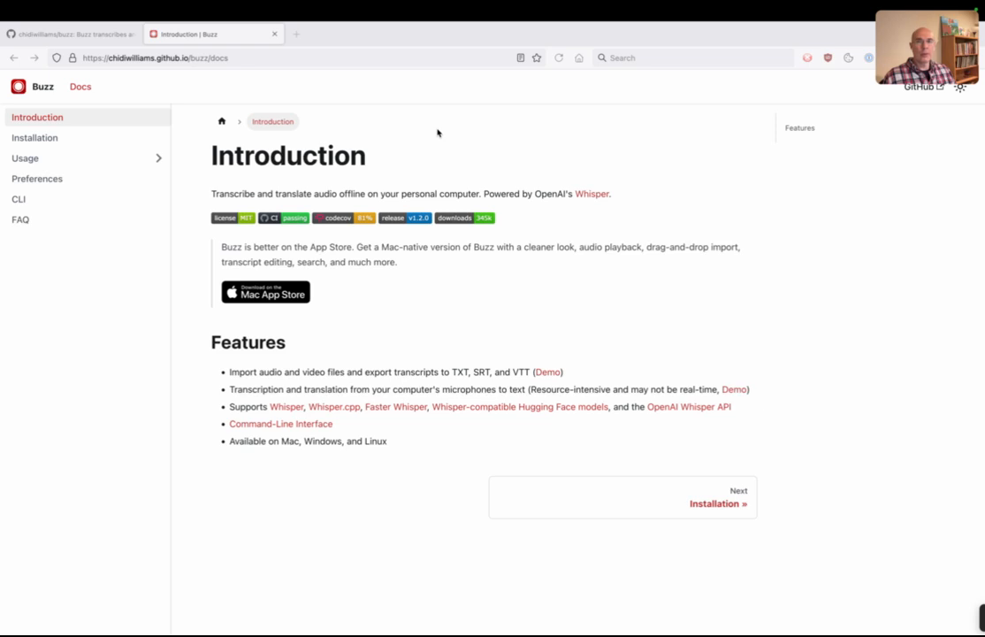
Step: Open the Installation page of the Buzz documentation and examine the install instructions for each operating system
click(745, 21)
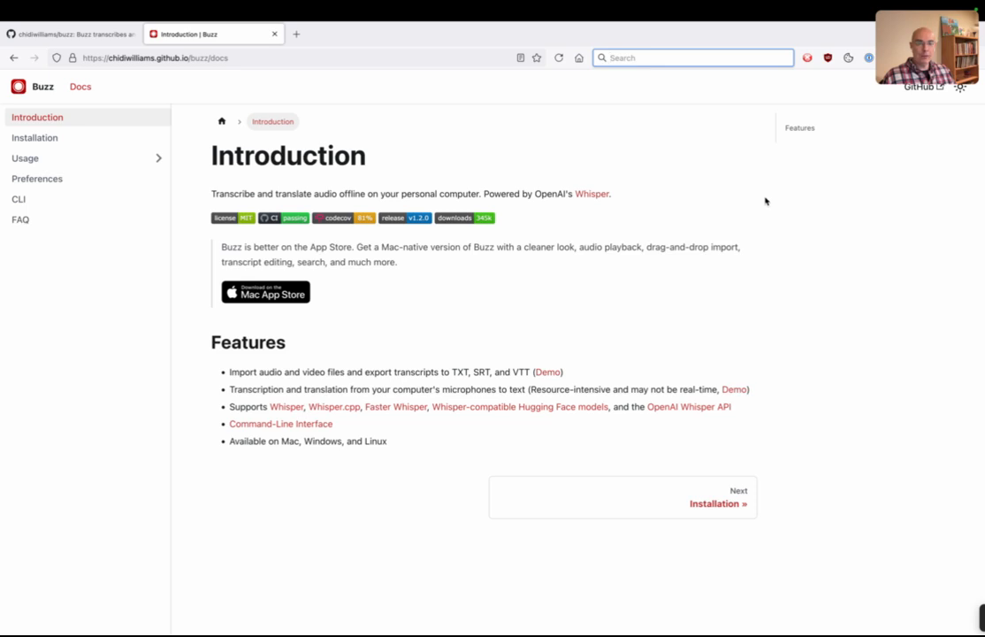
click(819, 189)
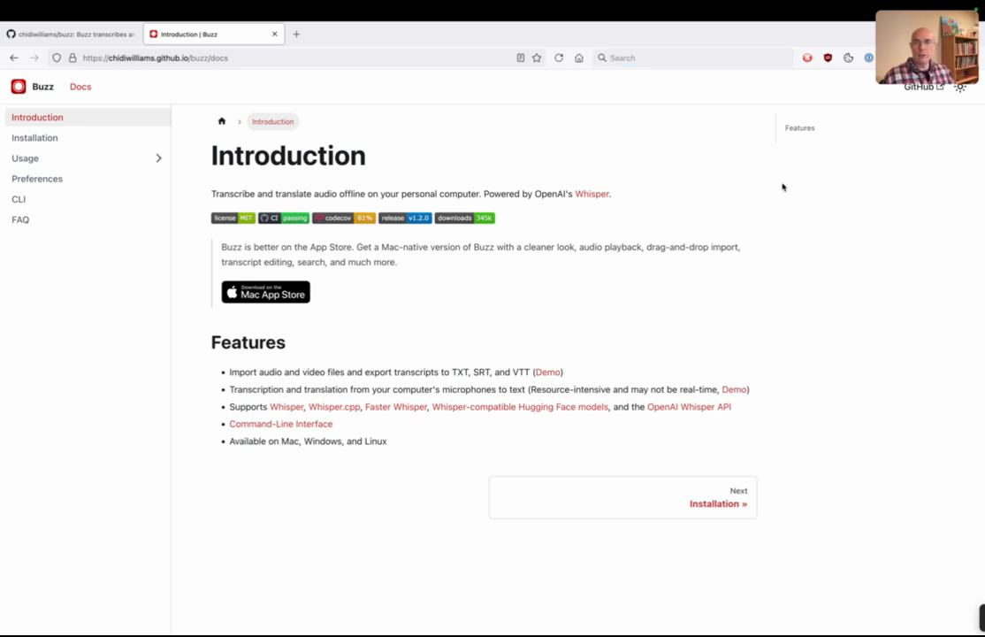
click(40, 142)
scroll(737, 224, down, 2)
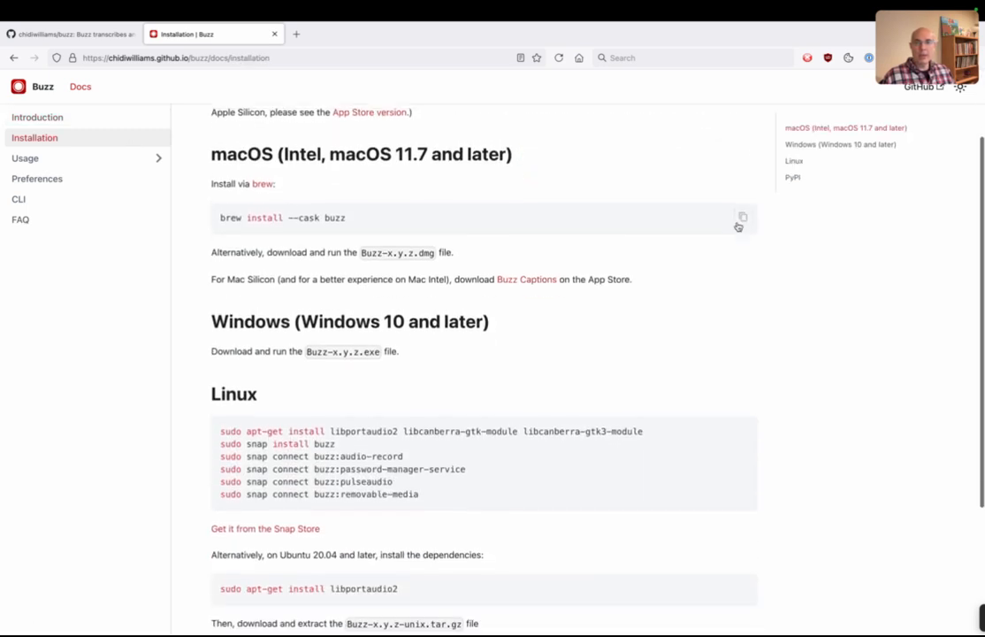
scroll(739, 227, up, 2)
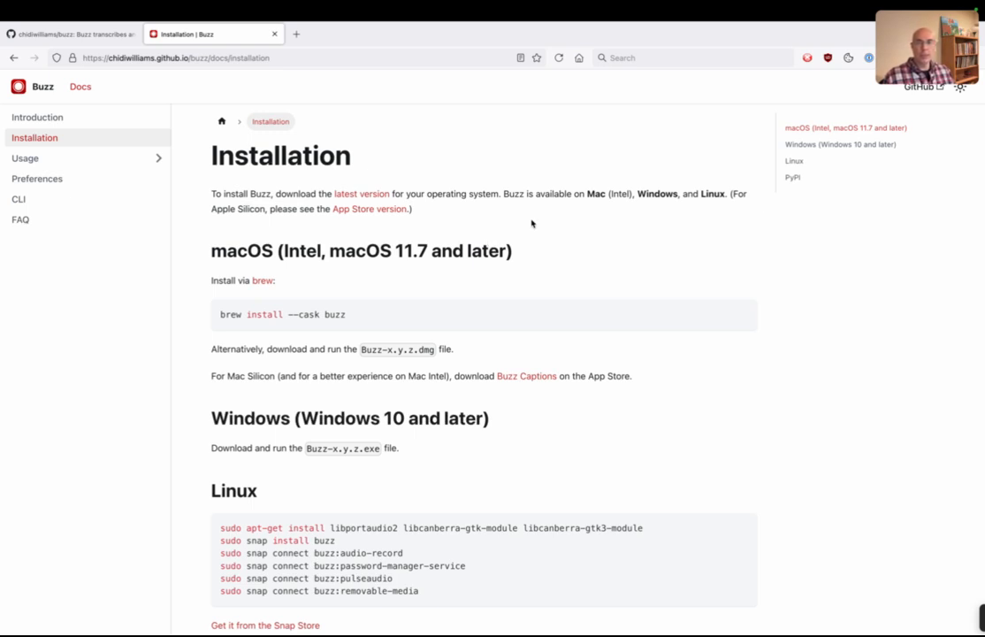
Step: Open the latest Buzz release on GitHub and examine its downloadable assets
click(350, 200)
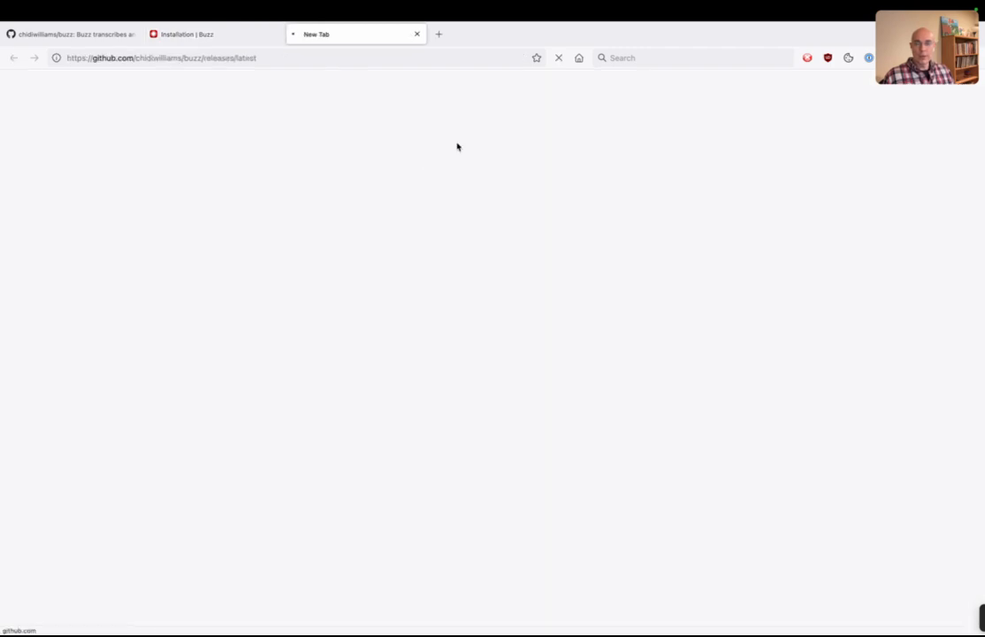
scroll(488, 223, down, 10)
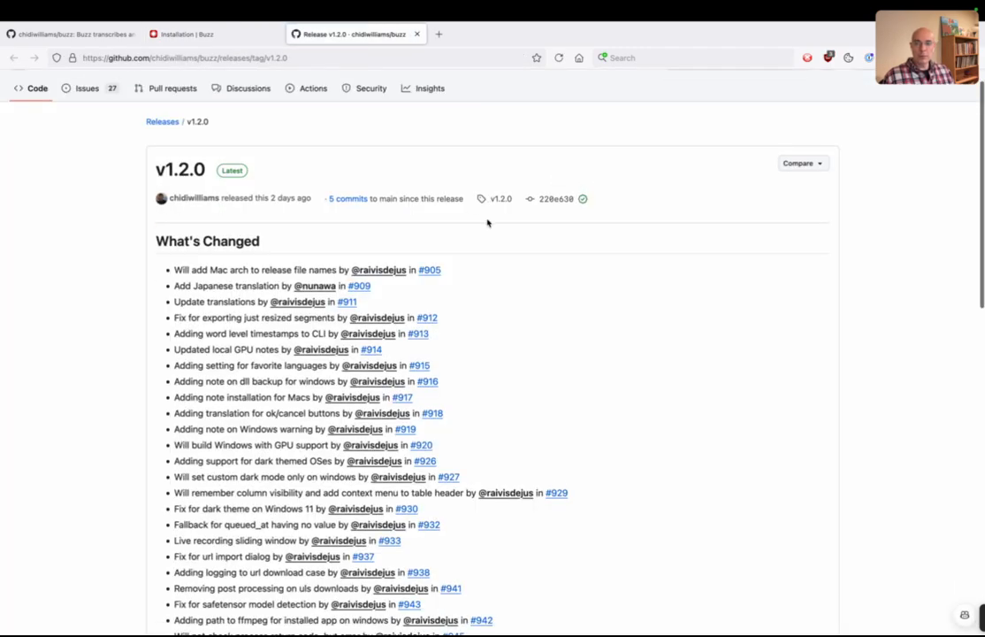
scroll(487, 223, down, 4)
scroll(483, 225, up, 1)
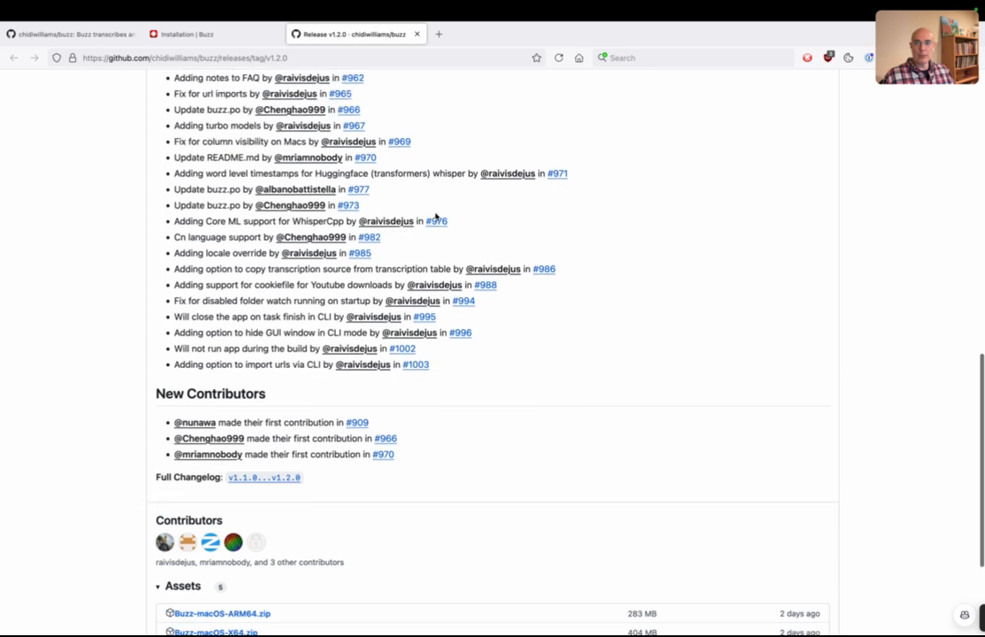
scroll(478, 228, down, 3)
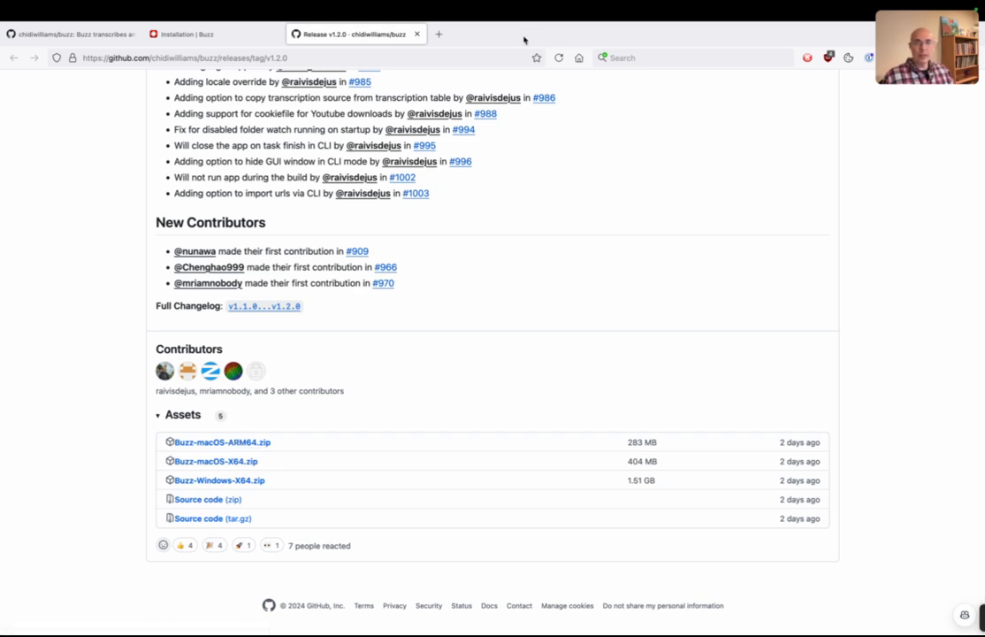
Step: Take the browser out of full screen, minimize it, and switch to the Buzz application window on the desktop
mouse_move(35, 18)
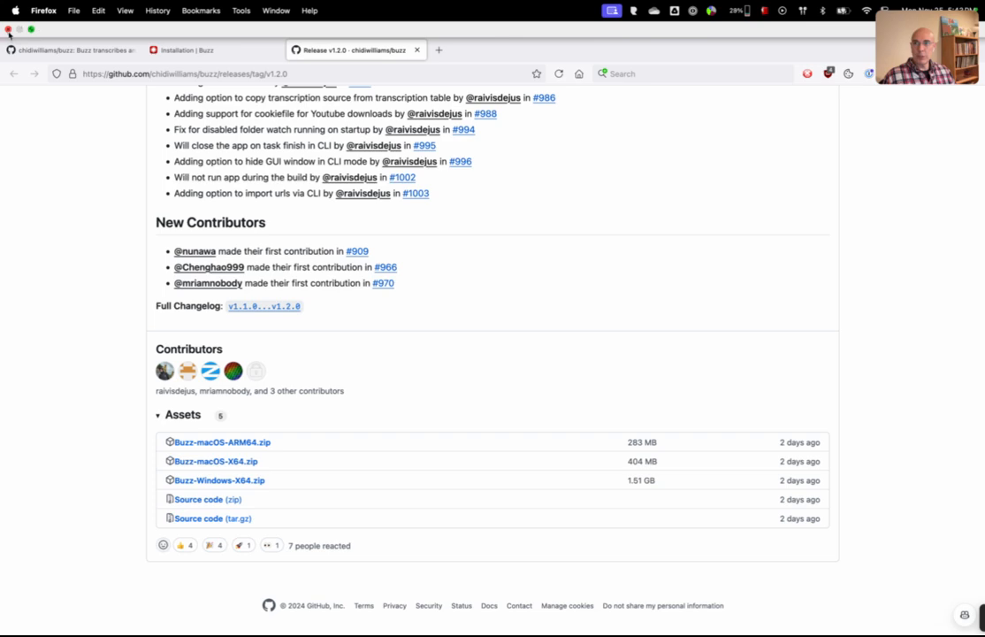
click(32, 30)
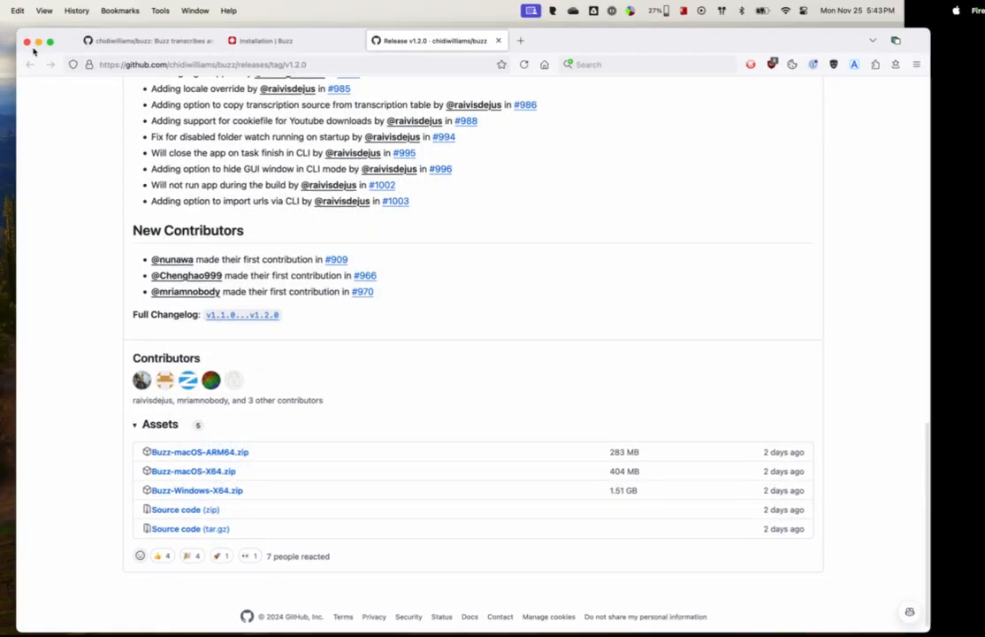
click(40, 46)
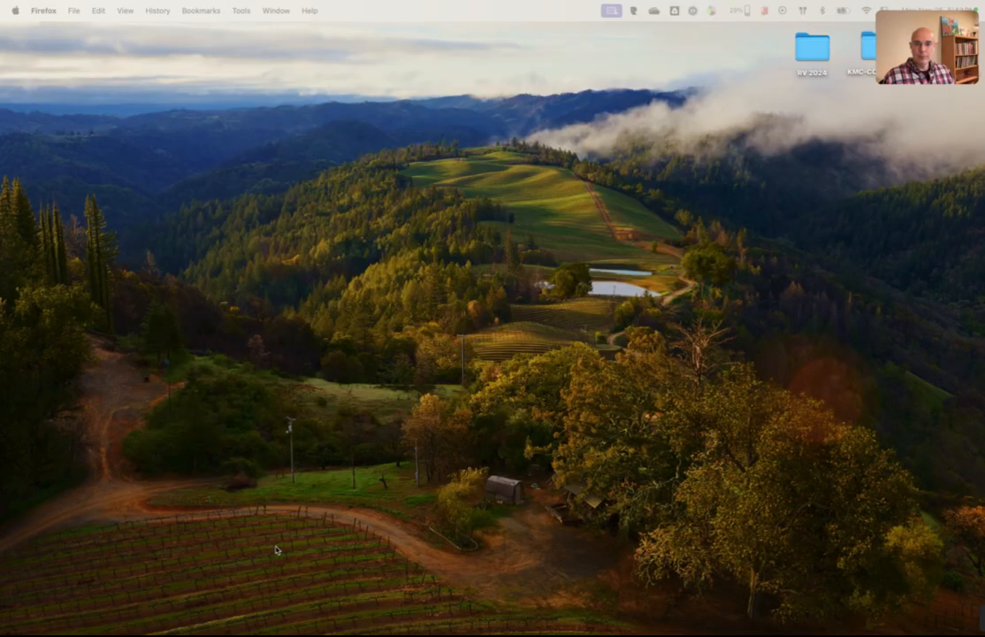
mouse_move(283, 630)
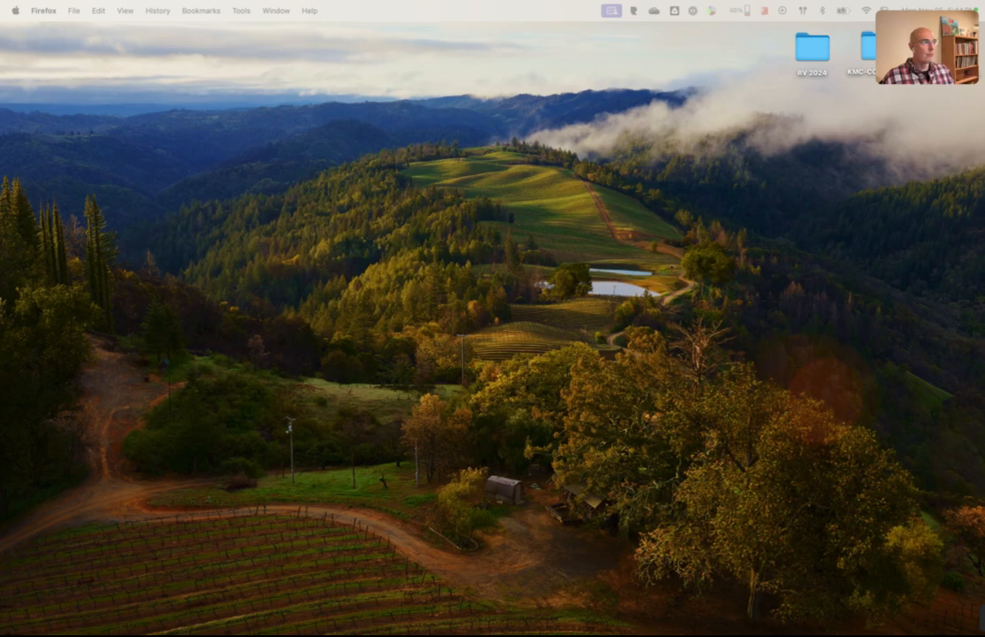
drag(981, 292, 480, 101)
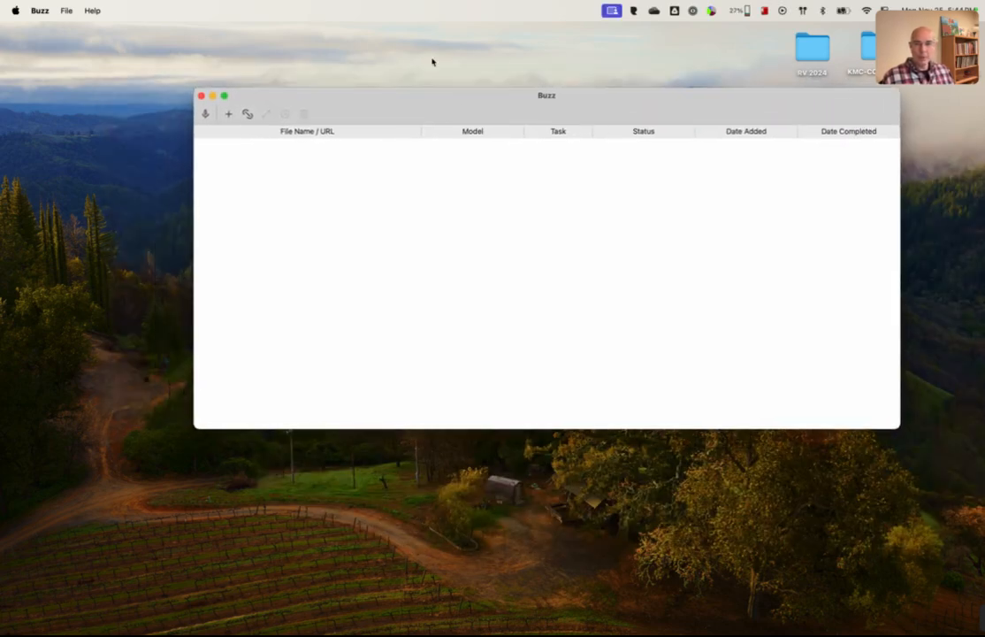
Step: Open the Buzz settings and review the general options, including the default export file name
click(38, 10)
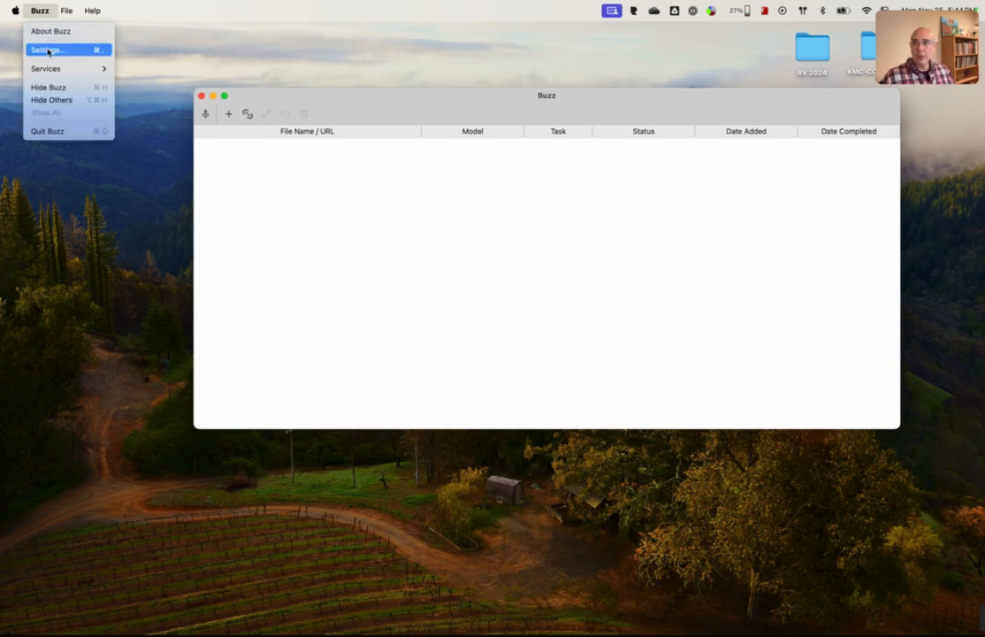
click(47, 51)
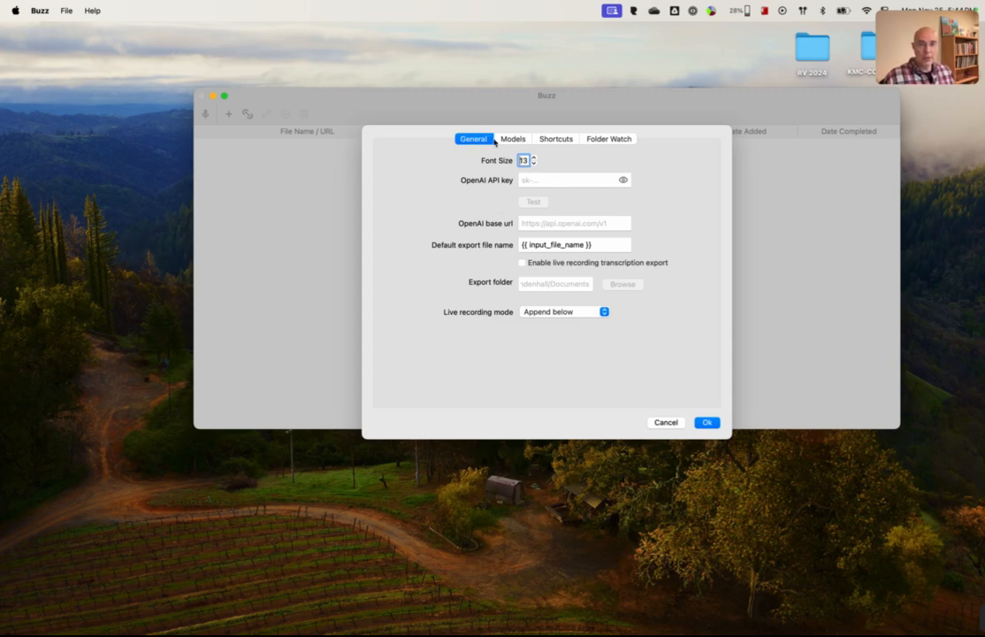
click(611, 245)
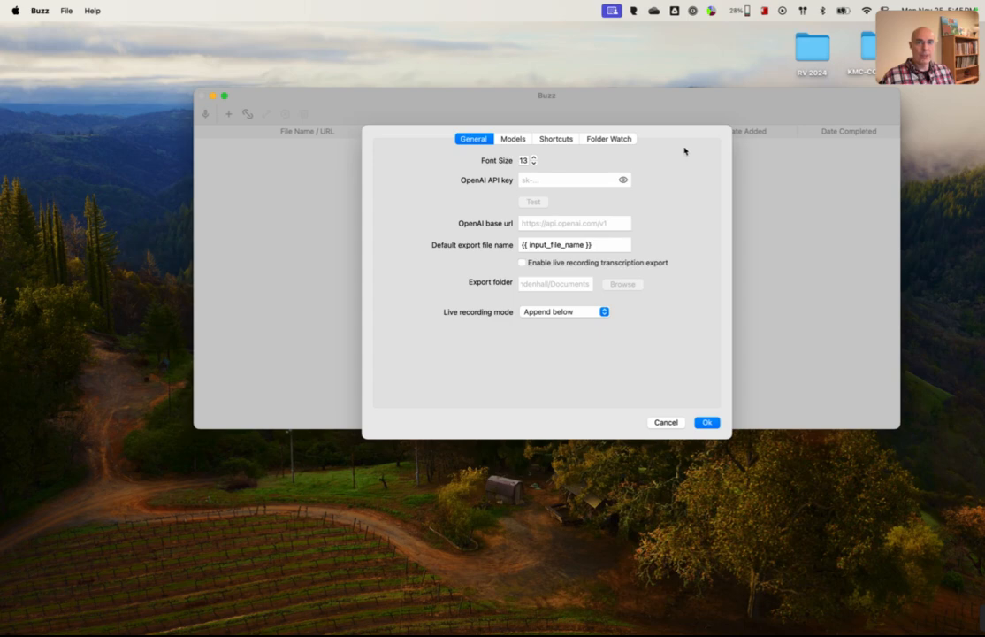
Step: Examine the Whisper models, including the Small and Medium entries, and the keyboard shortcut settings
click(513, 139)
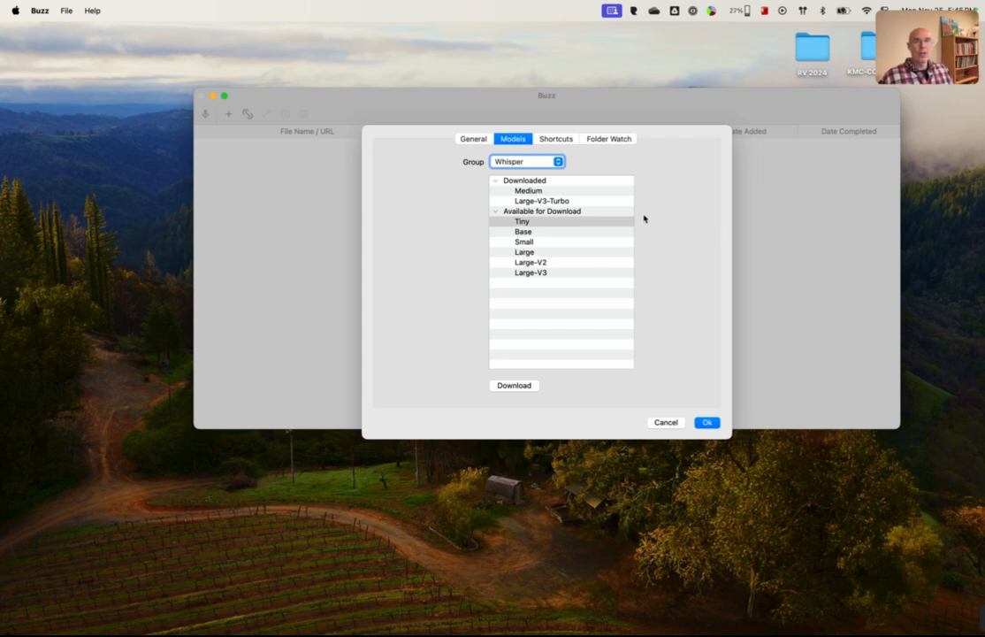
click(526, 243)
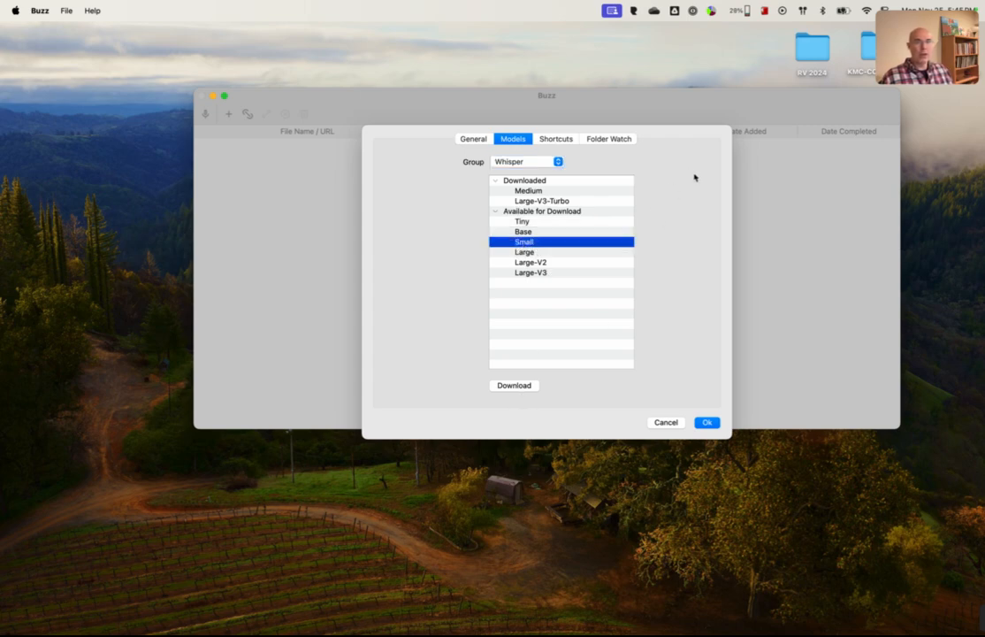
click(532, 192)
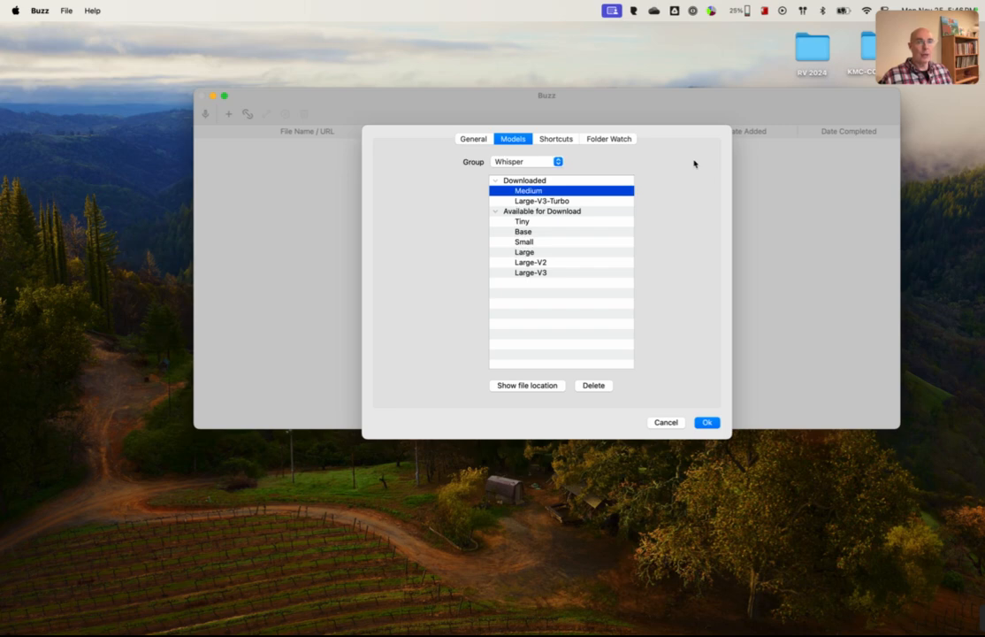
click(550, 141)
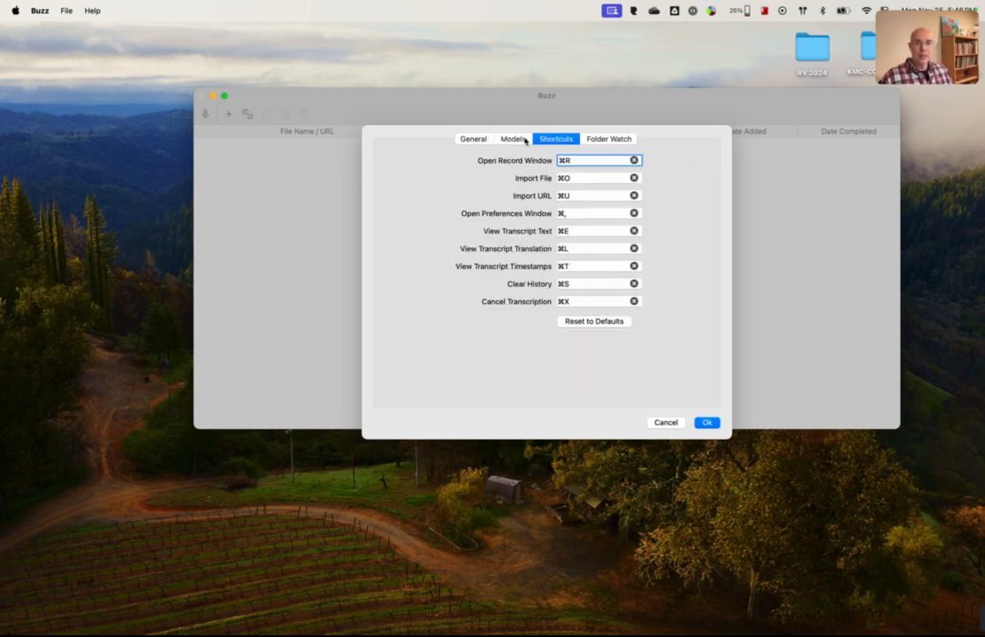
Step: Set the folder watch's input folder to InputAudio inside the BuzzCaptions folder in Documents
click(607, 139)
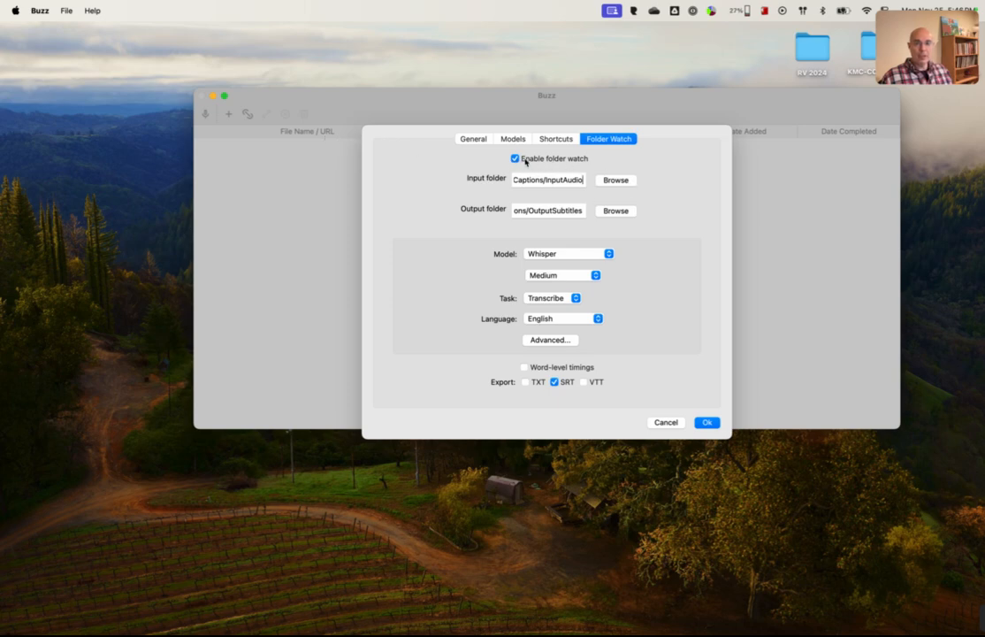
click(618, 181)
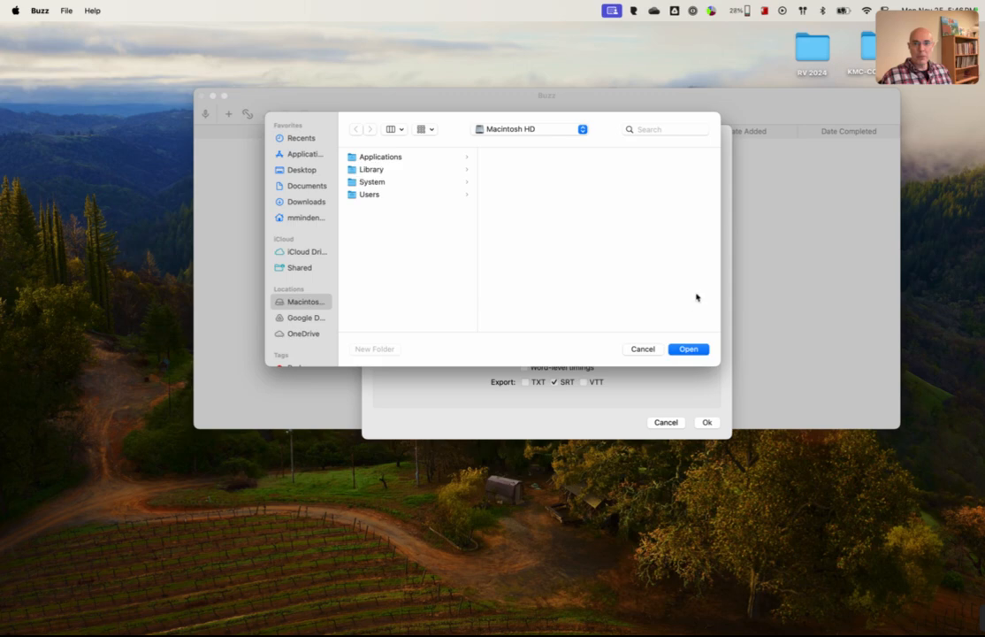
click(643, 348)
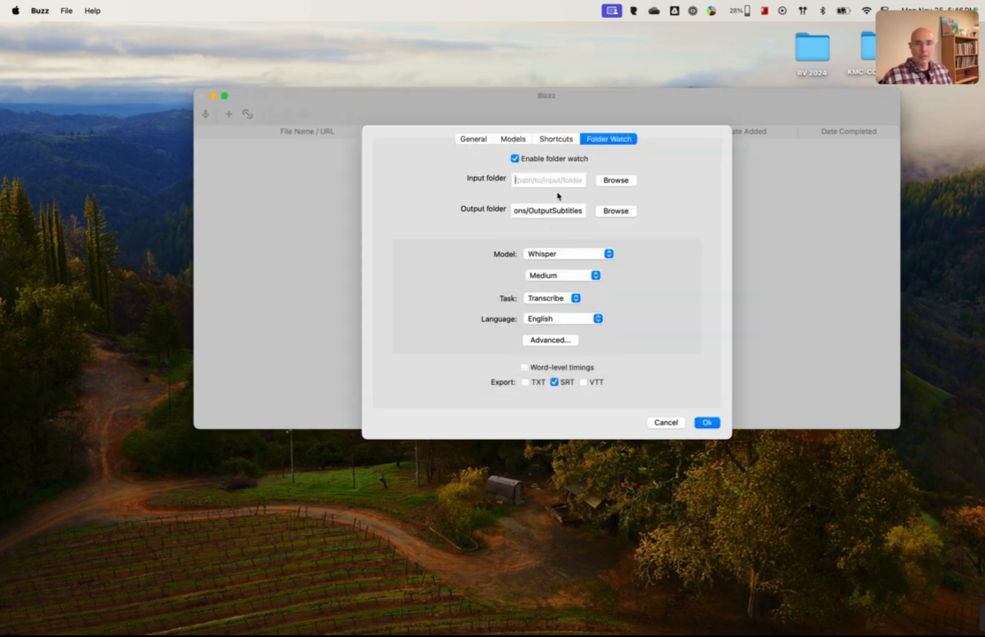
click(618, 181)
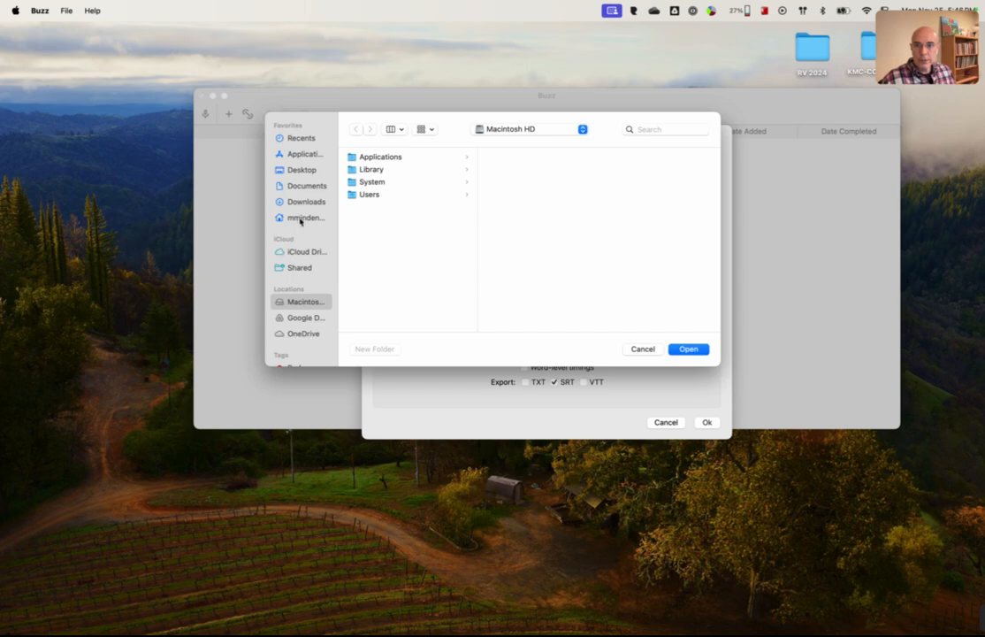
click(307, 186)
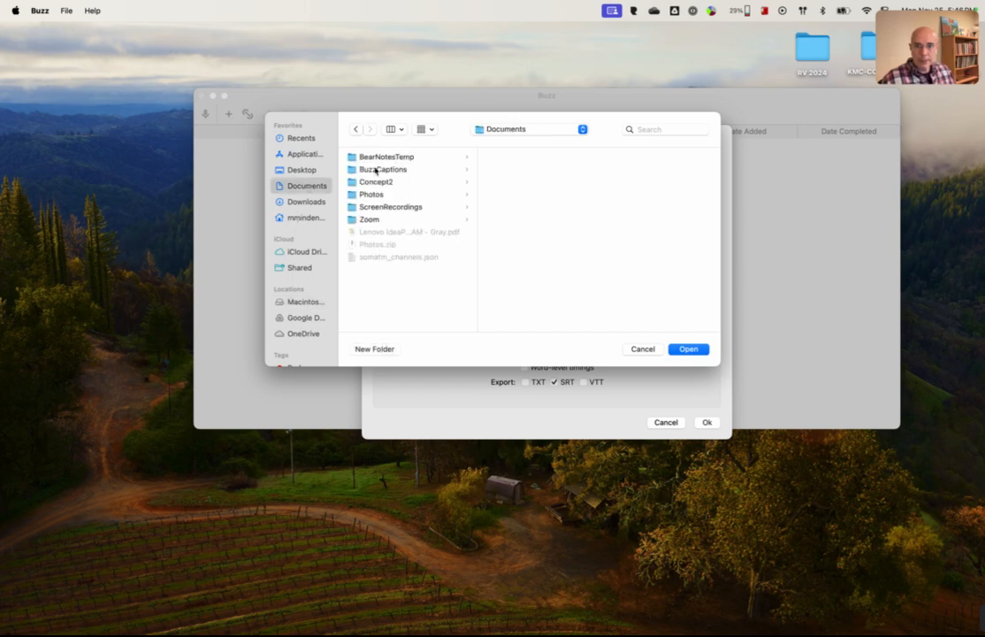
click(382, 169)
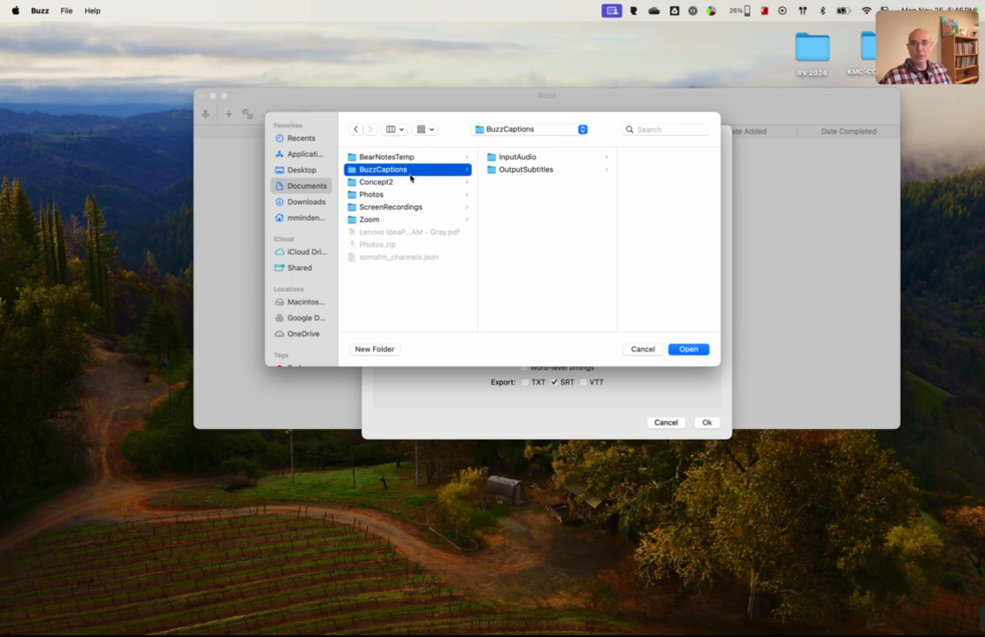
click(504, 158)
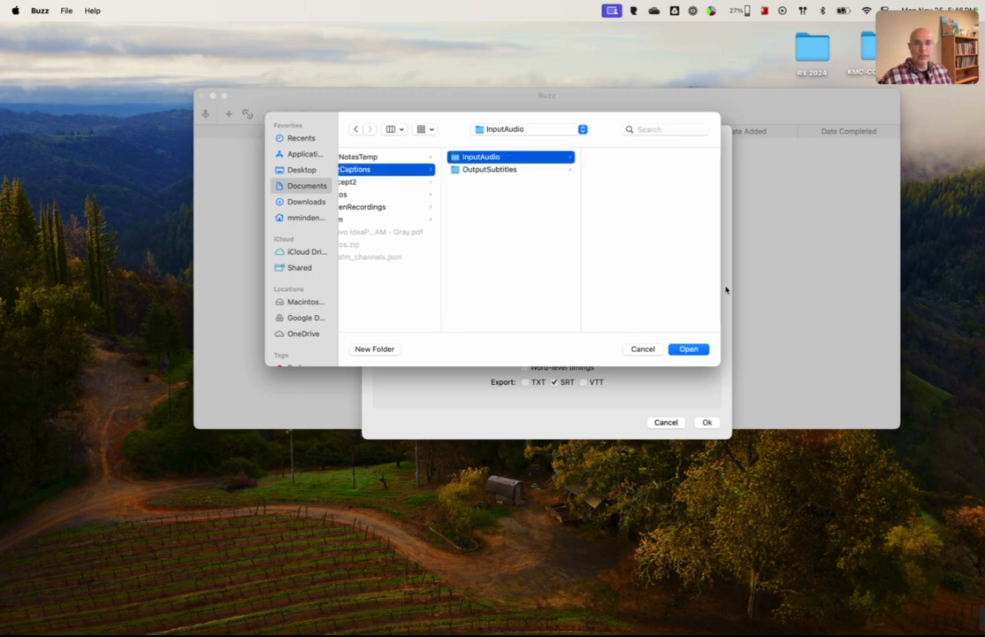
click(689, 349)
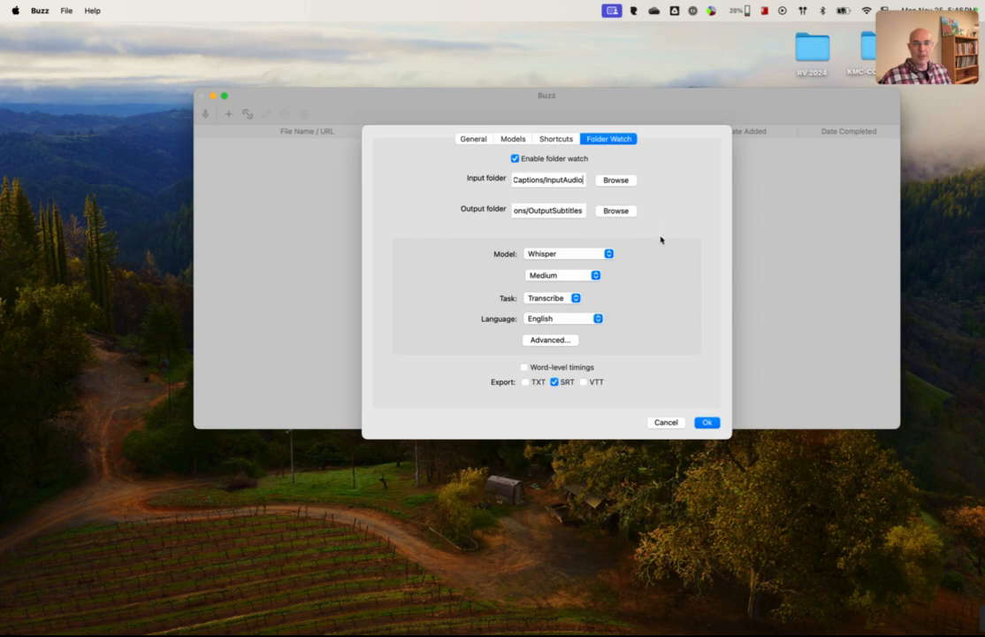
Step: Review the folder watch's transcription options, keeping Whisper as the model, Medium as its size and Transcribe as the task
click(569, 256)
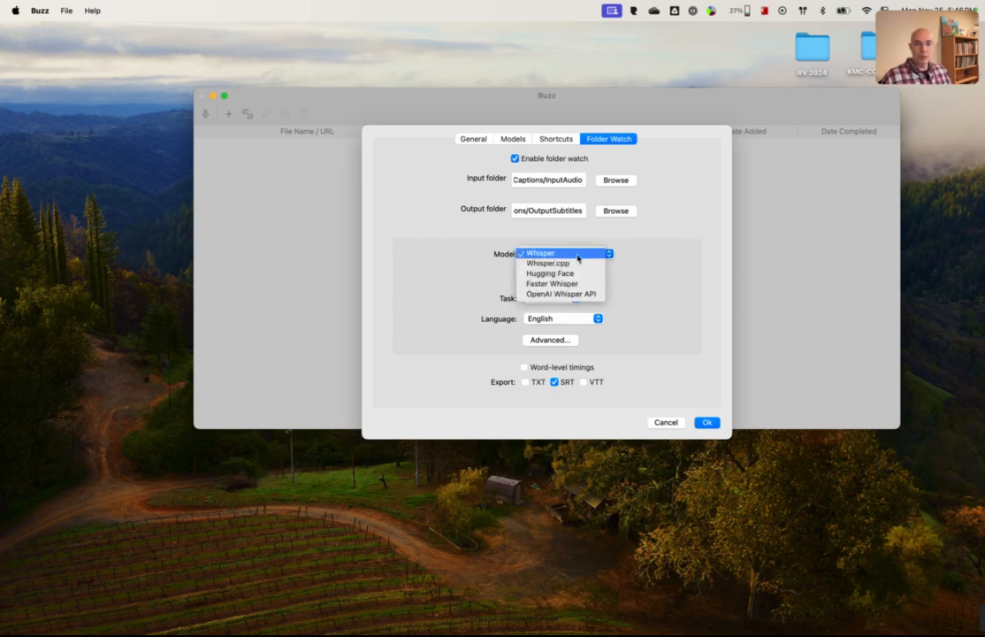
click(559, 255)
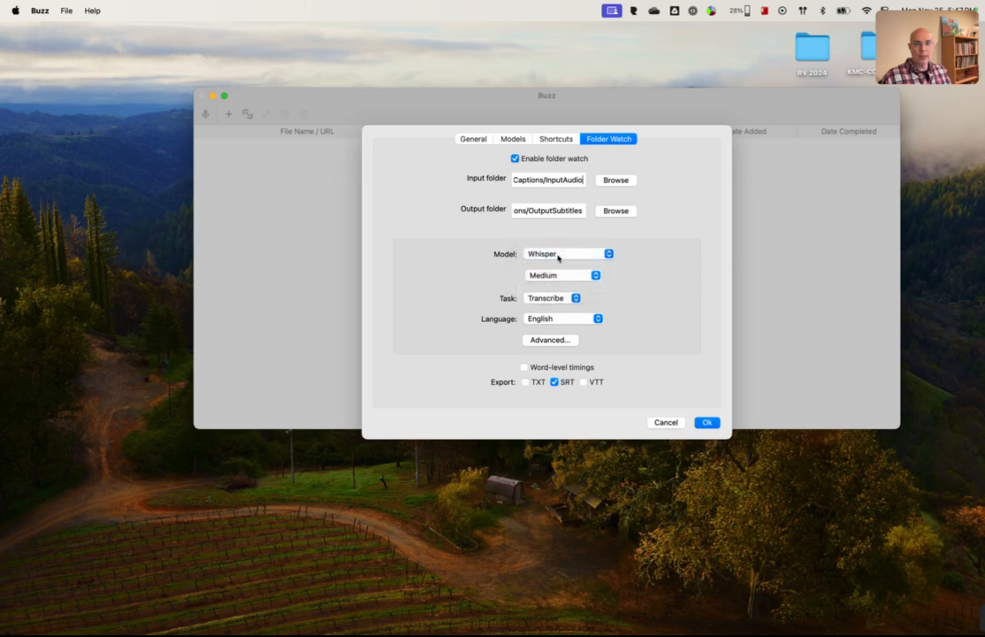
click(559, 256)
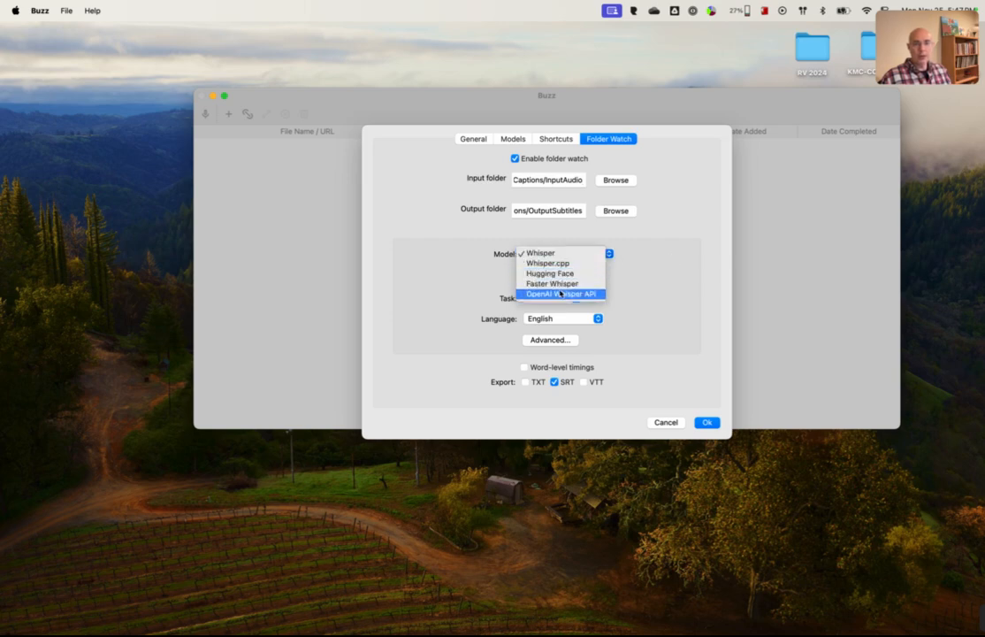
click(690, 244)
click(561, 276)
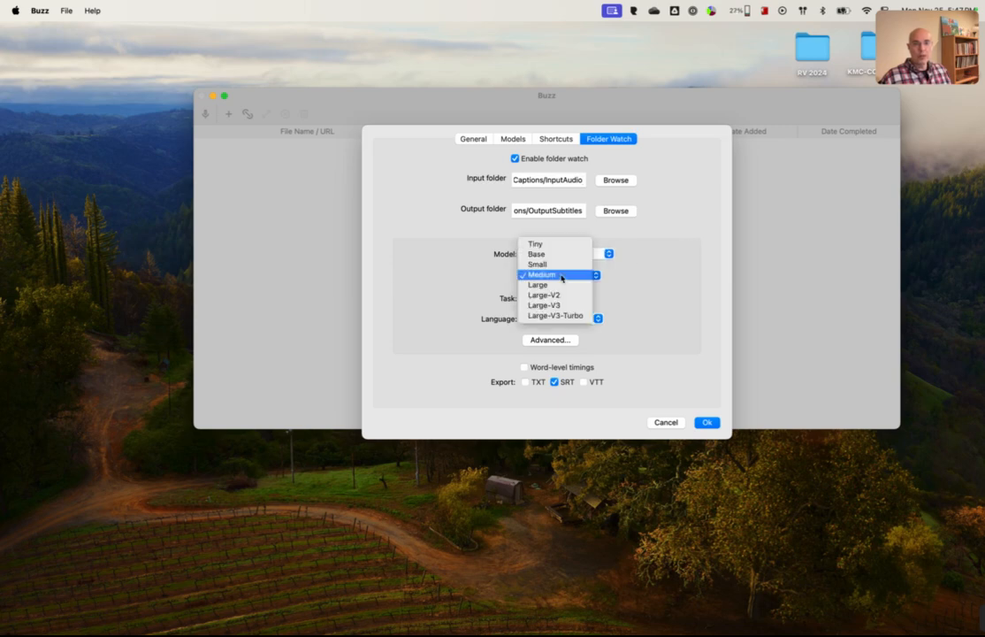
click(542, 279)
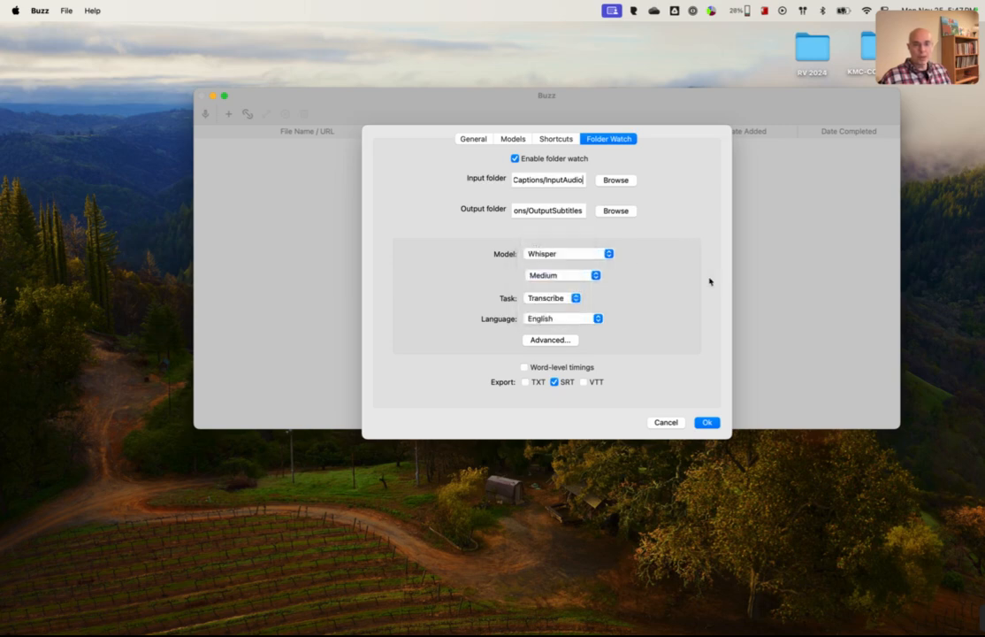
click(551, 300)
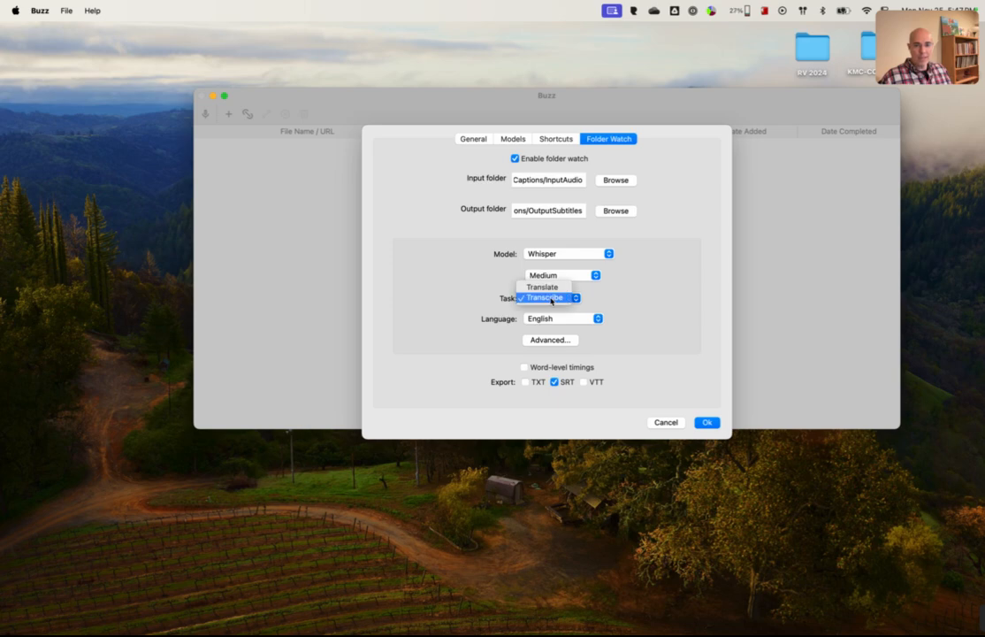
click(659, 303)
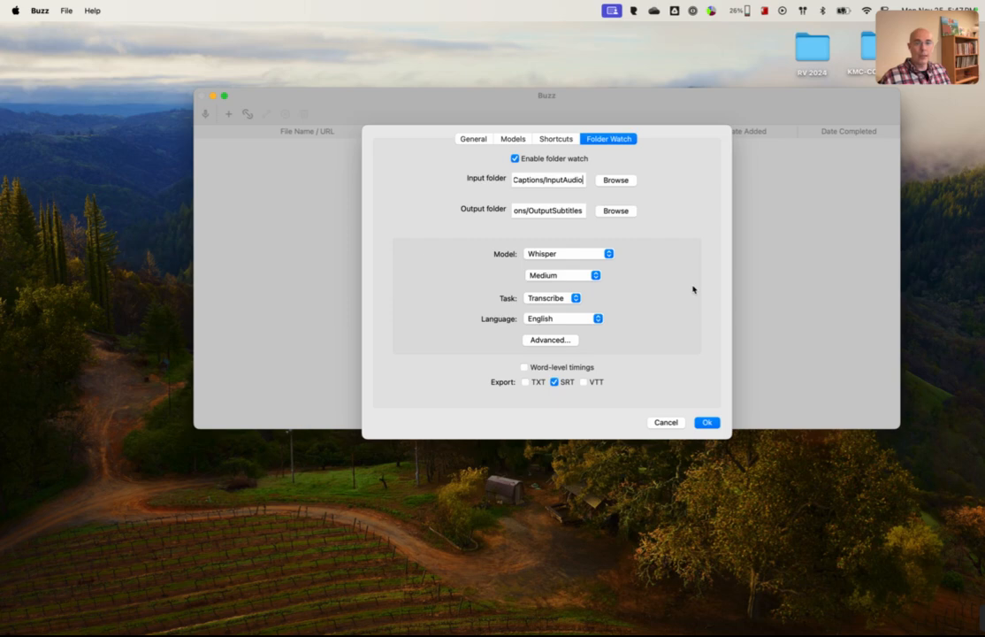
Step: Review the language choices for the folder watch, keep English and save the settings
click(578, 320)
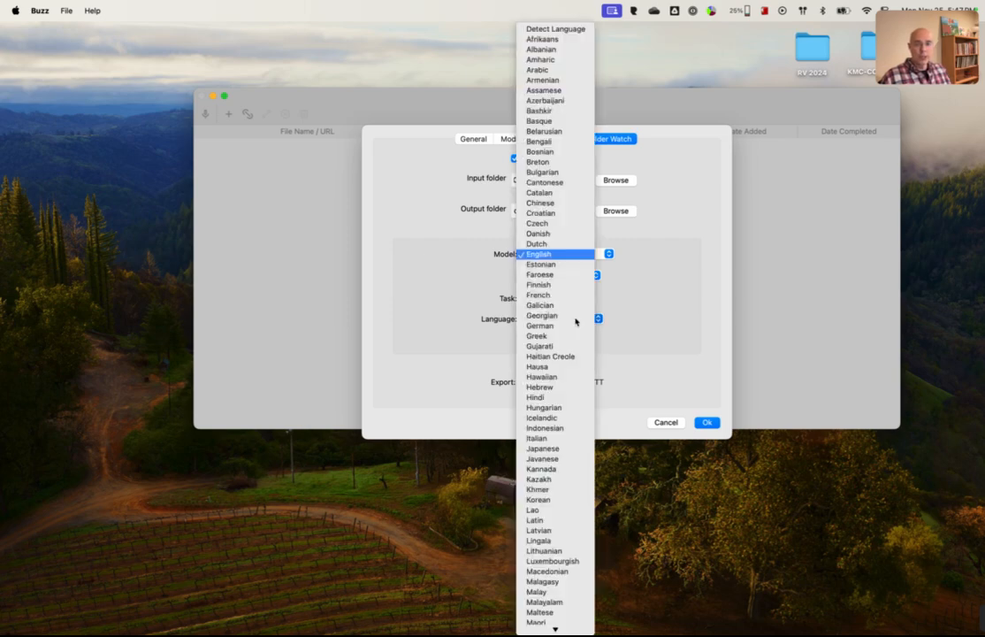
click(715, 283)
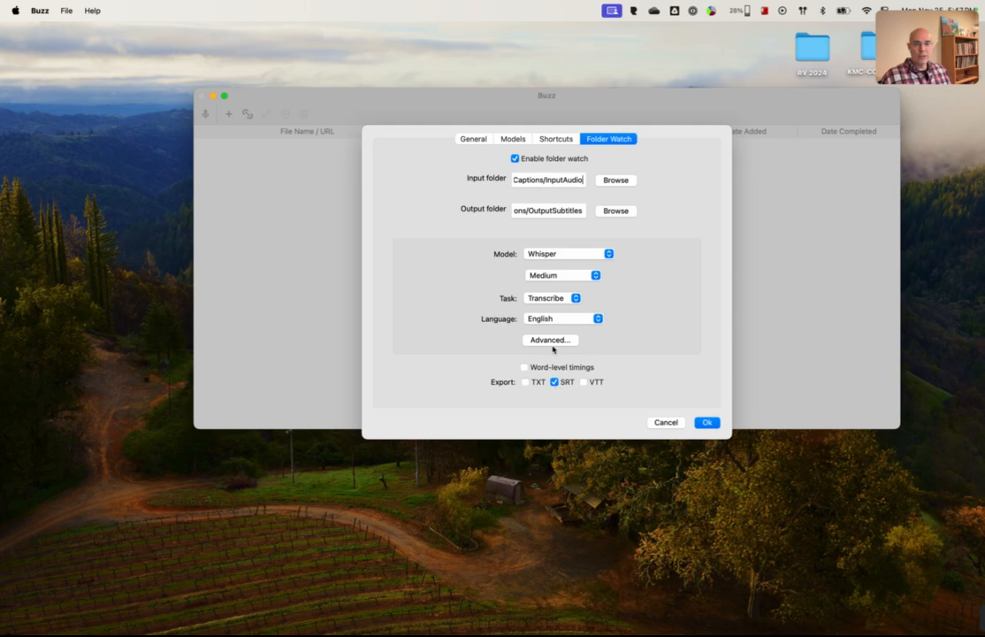
click(707, 422)
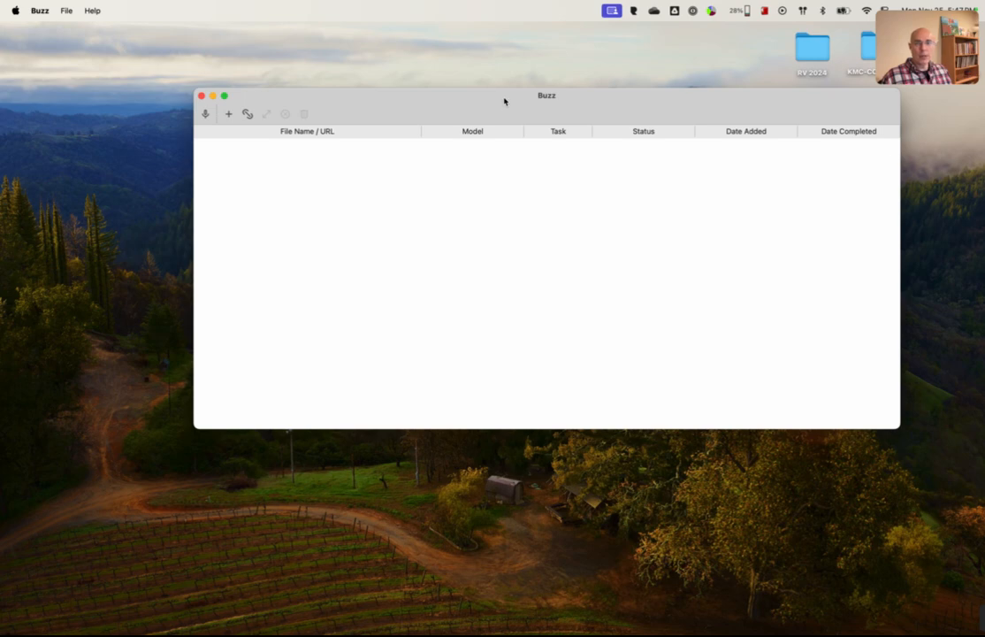
Step: Switch to Finder and arrange the InputAudio window above the HeartJewel window, with both in view alongside Buzz
drag(504, 100, 493, 64)
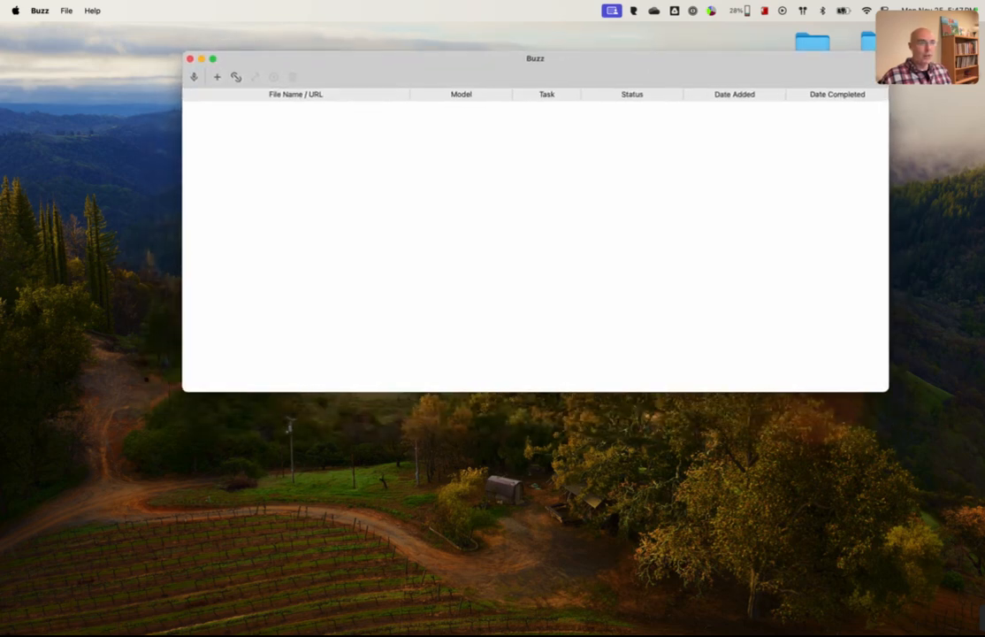
drag(983, 310, 429, 390)
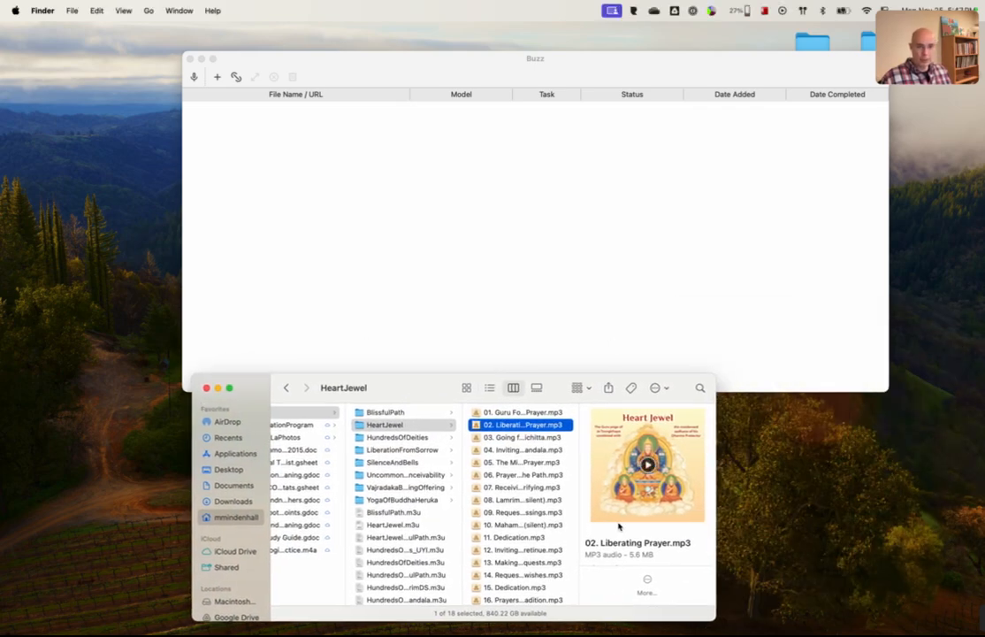
key(super+Tab)
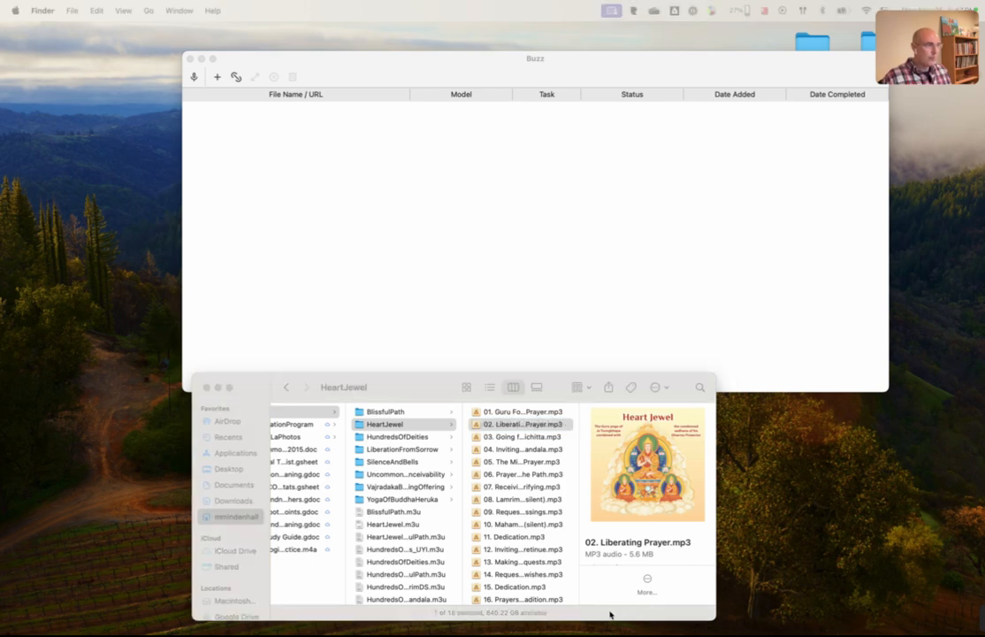
drag(984, 146, 246, 135)
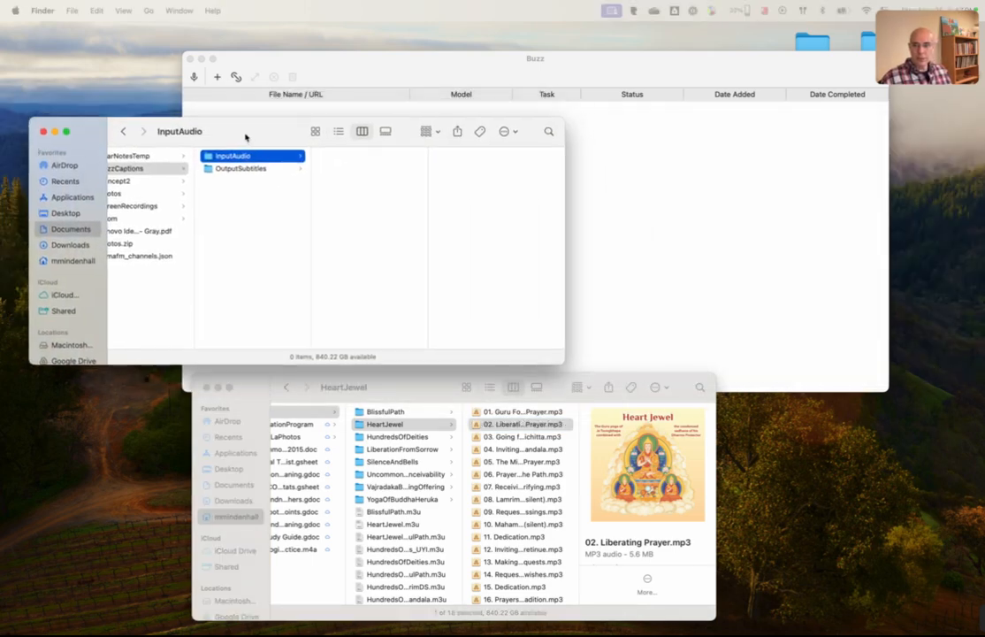
drag(418, 385, 263, 388)
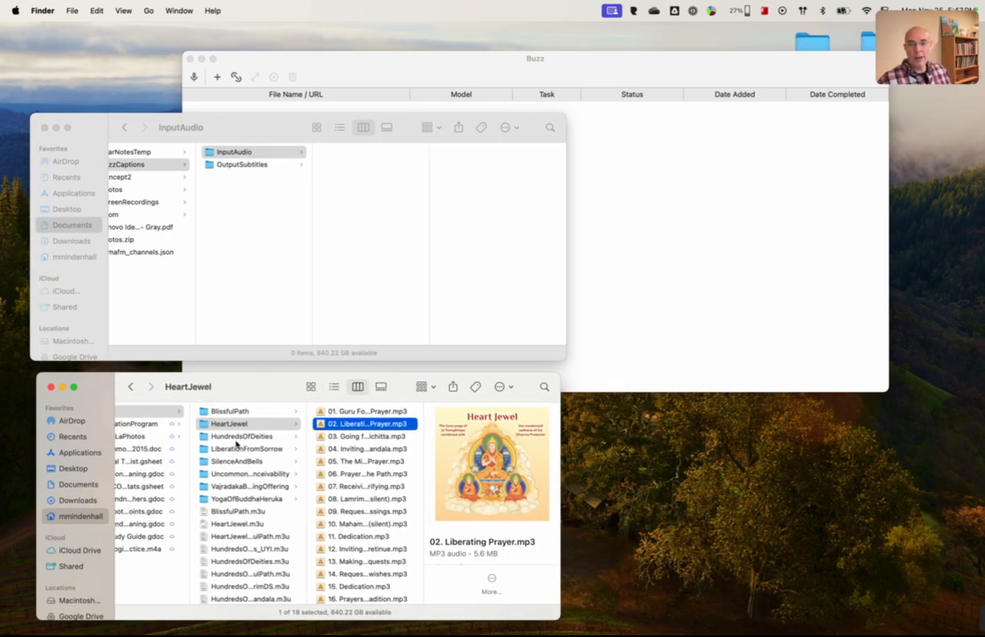
Step: Review the audio files in the HeartJewel folder and preview its cover.jpg image
click(230, 424)
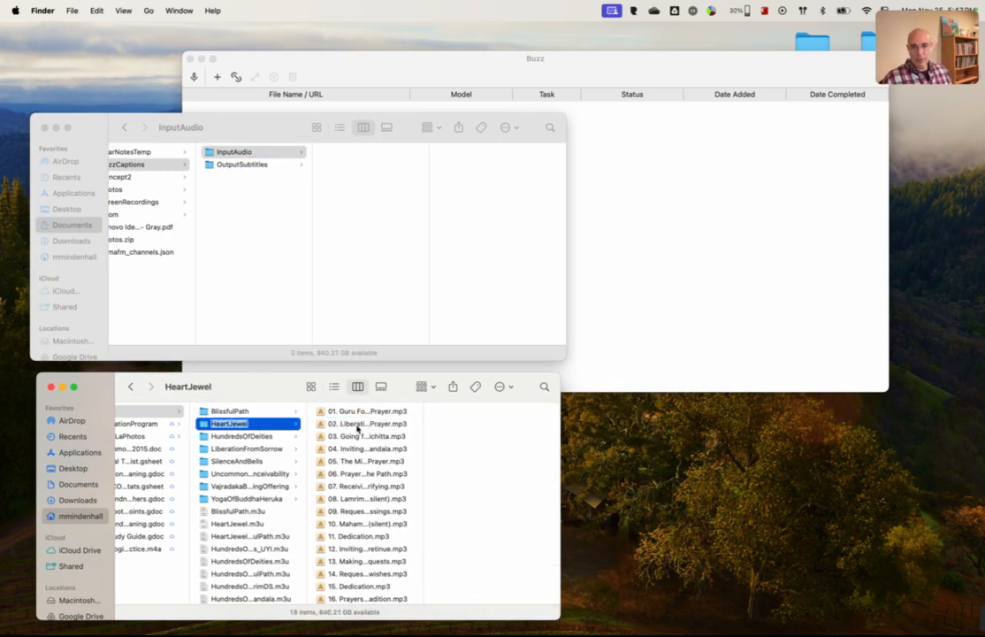
click(254, 438)
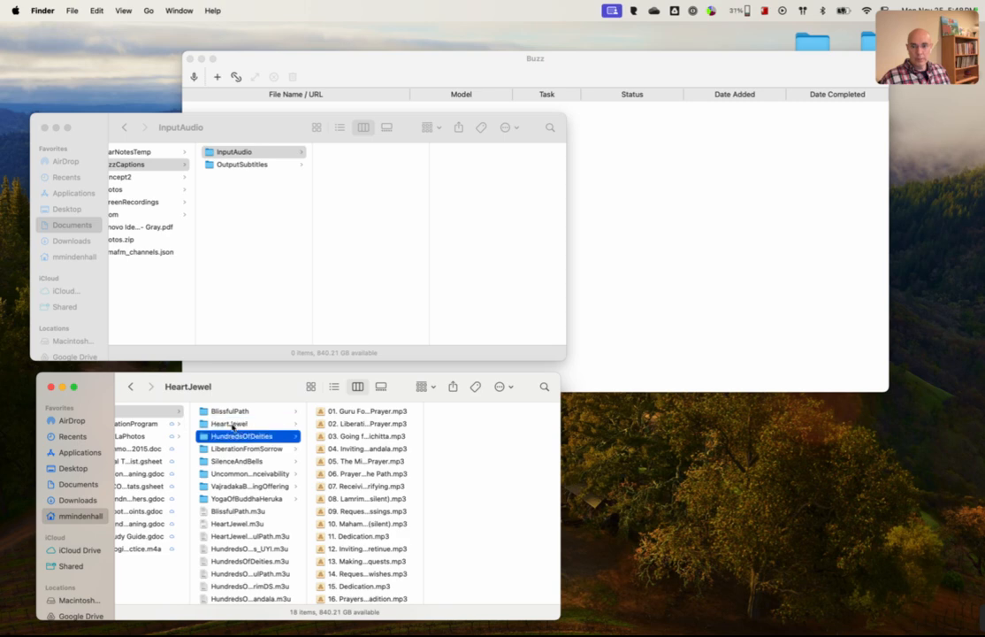
click(232, 426)
scroll(358, 407, down, 3)
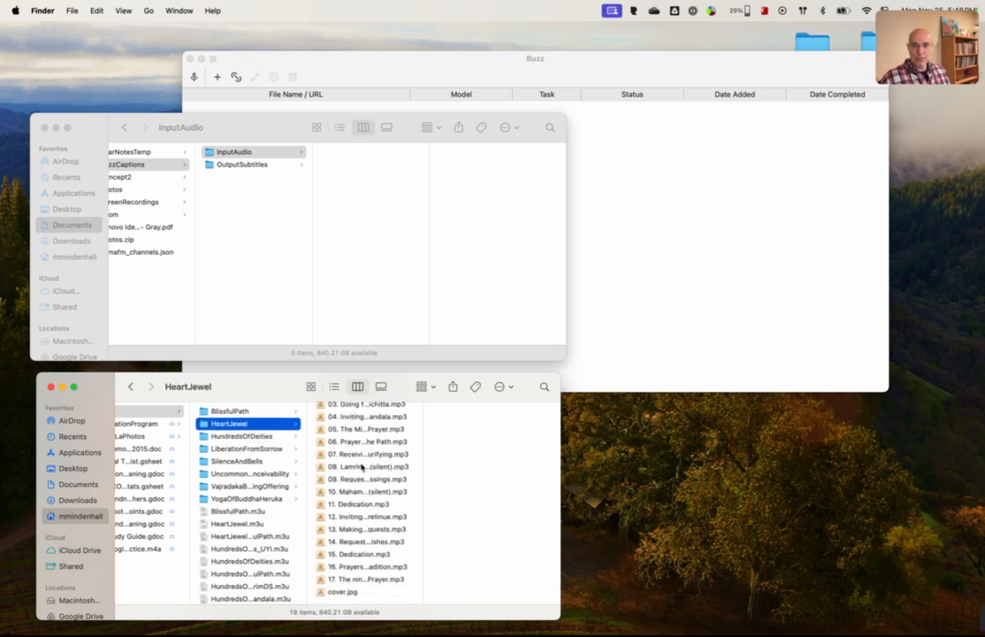
click(345, 593)
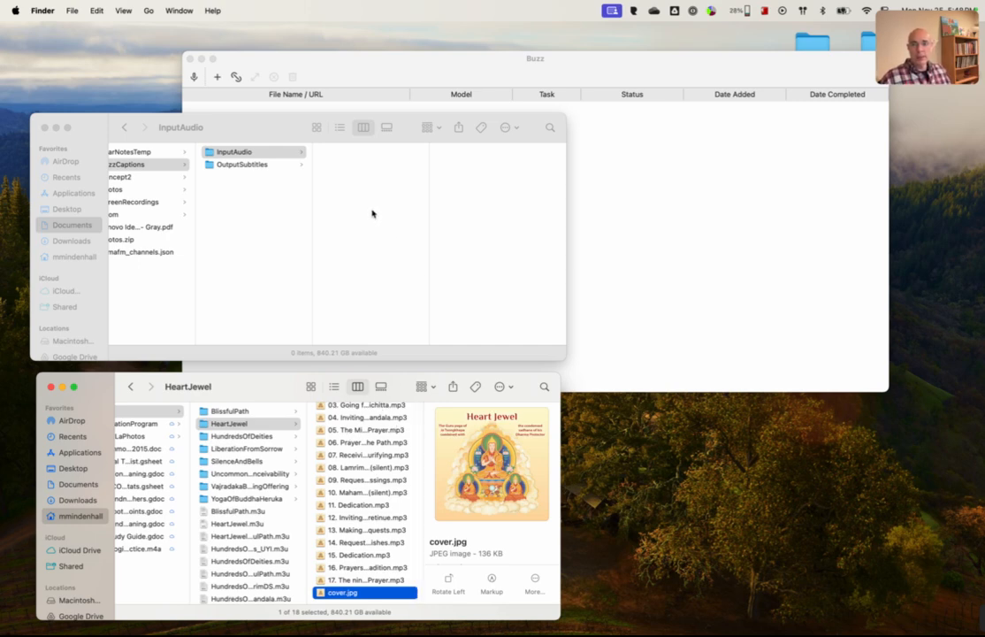
Step: Copy all the MP3 files numbered 01 to 17, without cover.jpg, from the HeartJewel folder into InputAudio
click(222, 156)
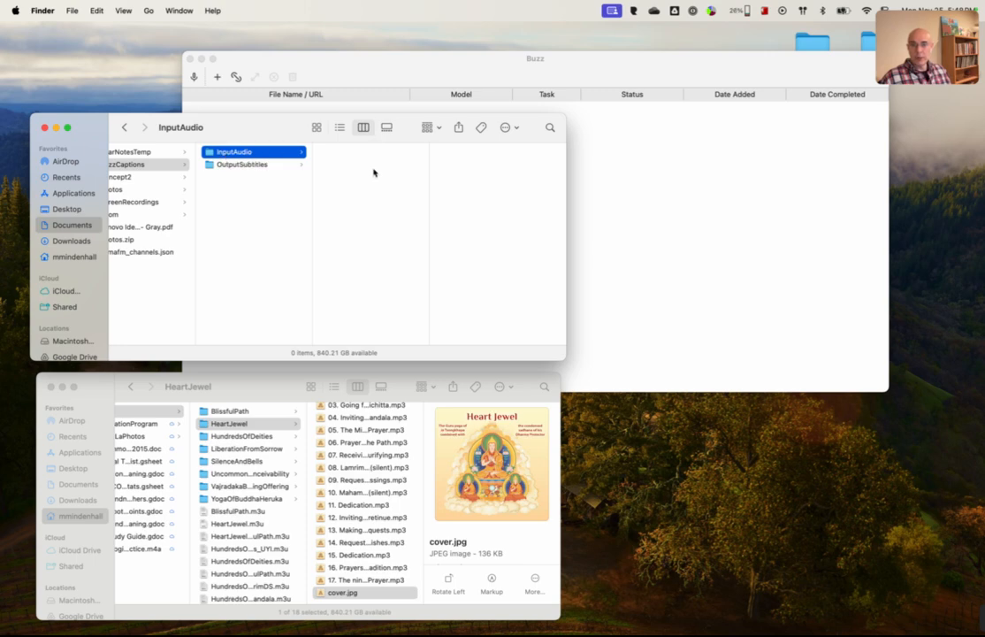
scroll(360, 414, up, 2)
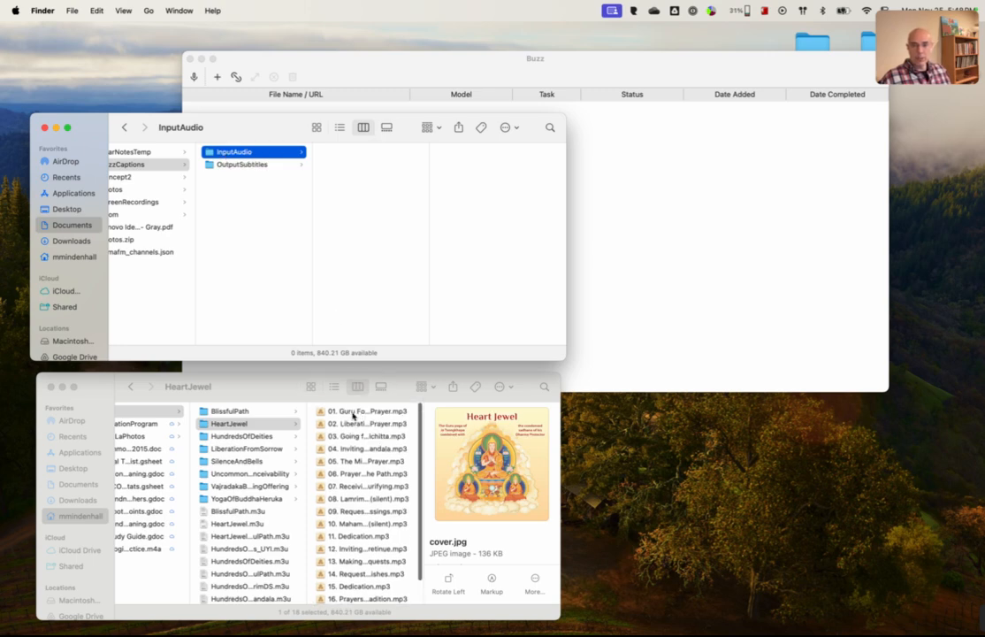
click(354, 415)
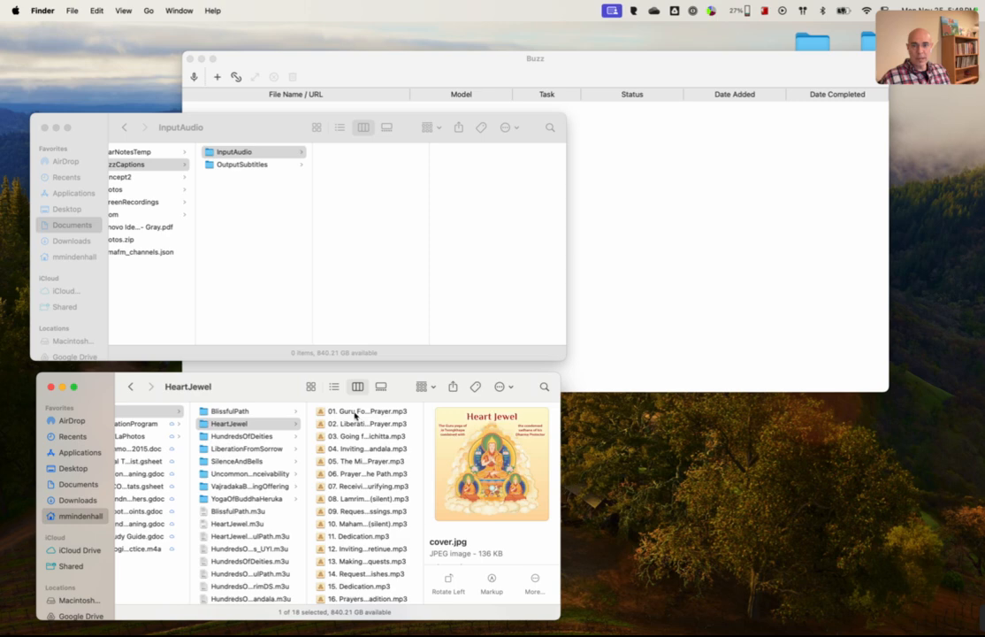
click(355, 412)
scroll(354, 566, down, 2)
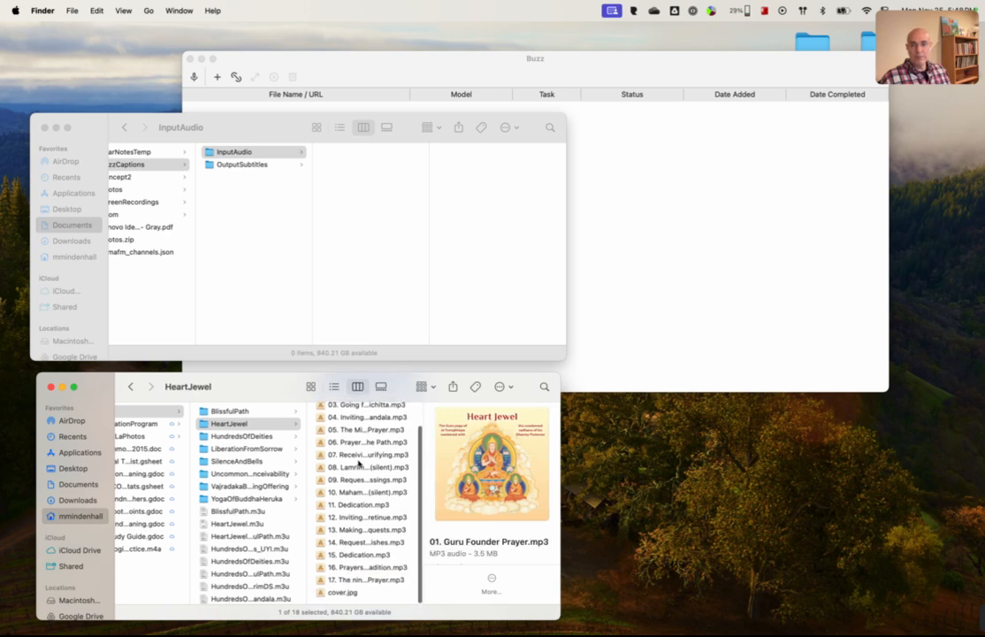
shift+click(352, 581)
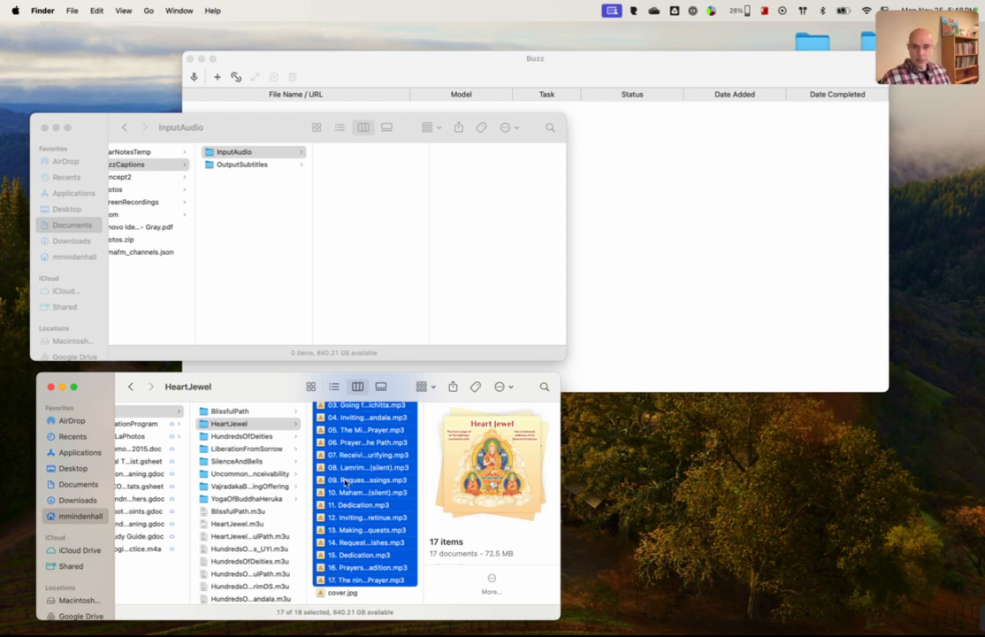
drag(353, 486, 345, 210)
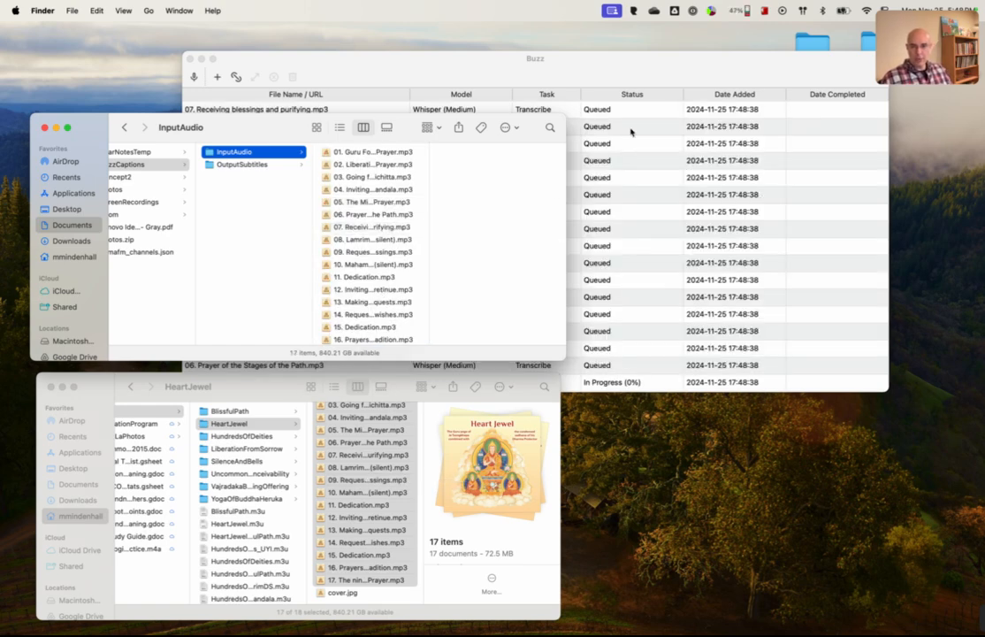
Step: Switch to Buzz to monitor the transcription queue, and move its window off the InputAudio folder window
click(553, 60)
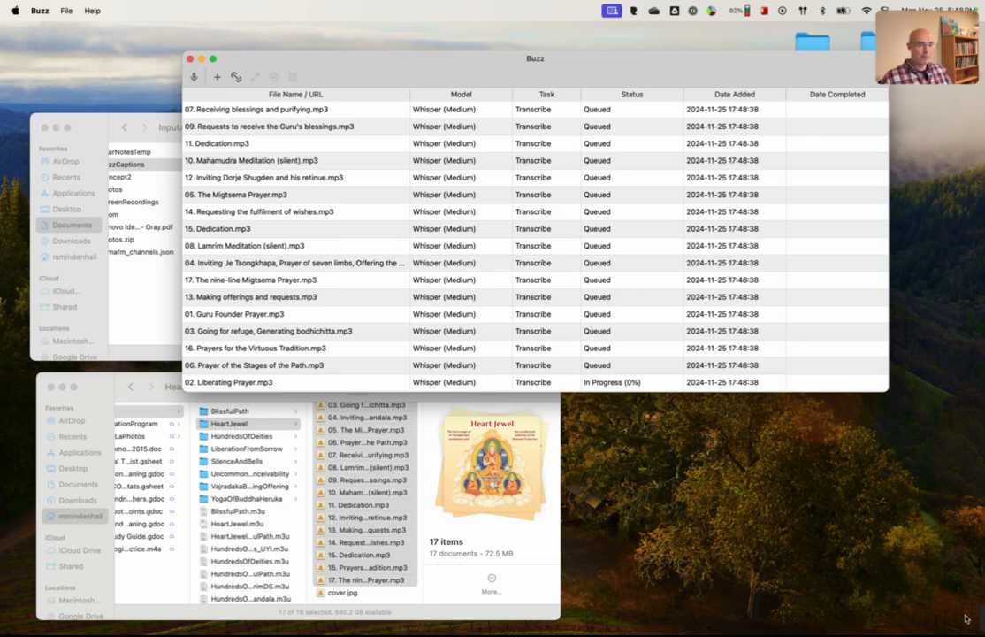
mouse_move(965, 619)
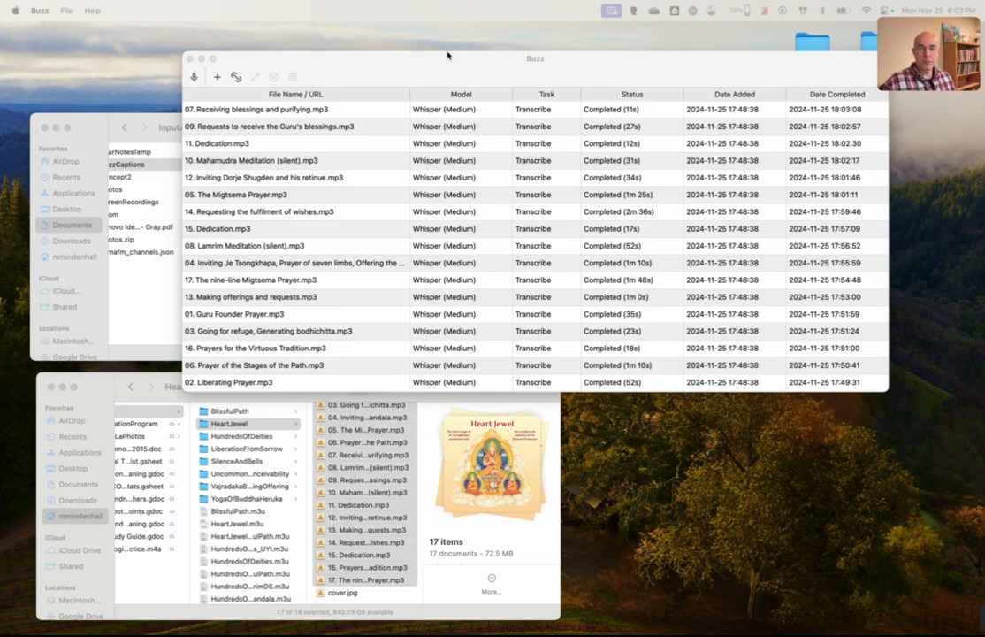
drag(425, 67, 495, 49)
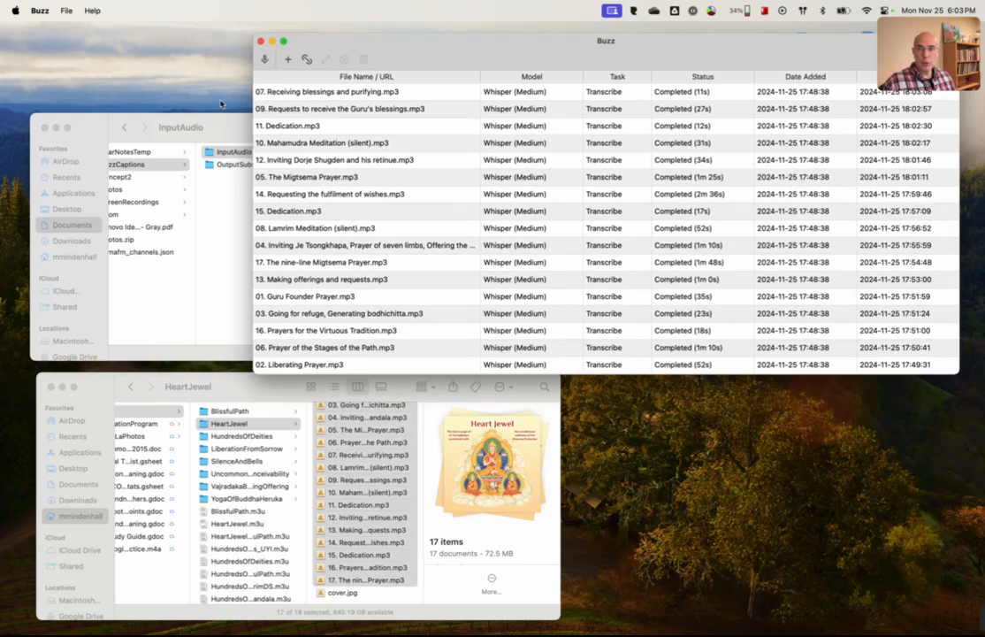
Step: Check the InputAudio folder in Finder and examine the MP3 and SRT files in OutputSubtitles
click(89, 123)
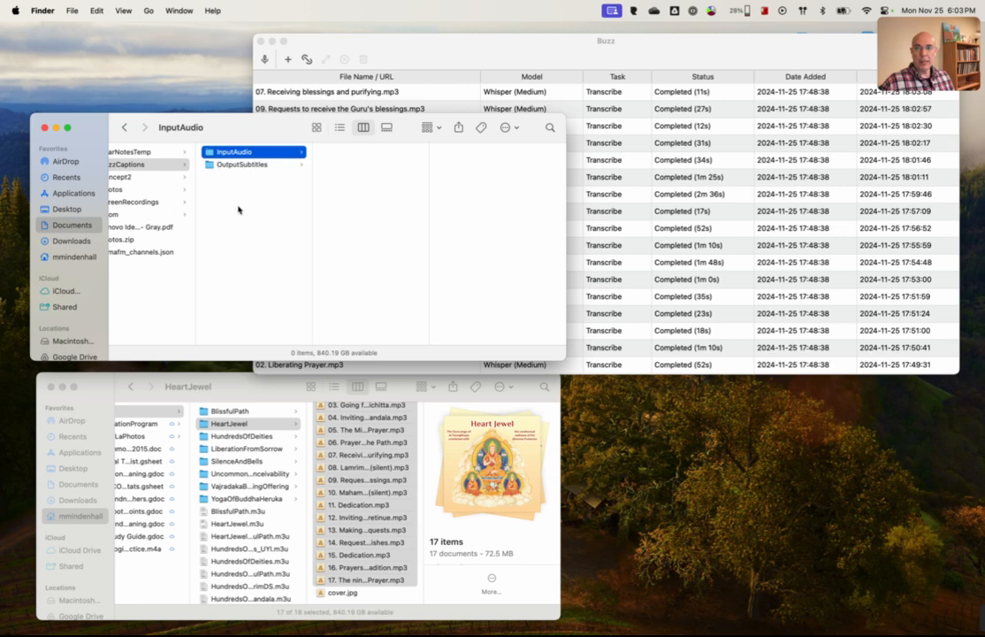
click(238, 210)
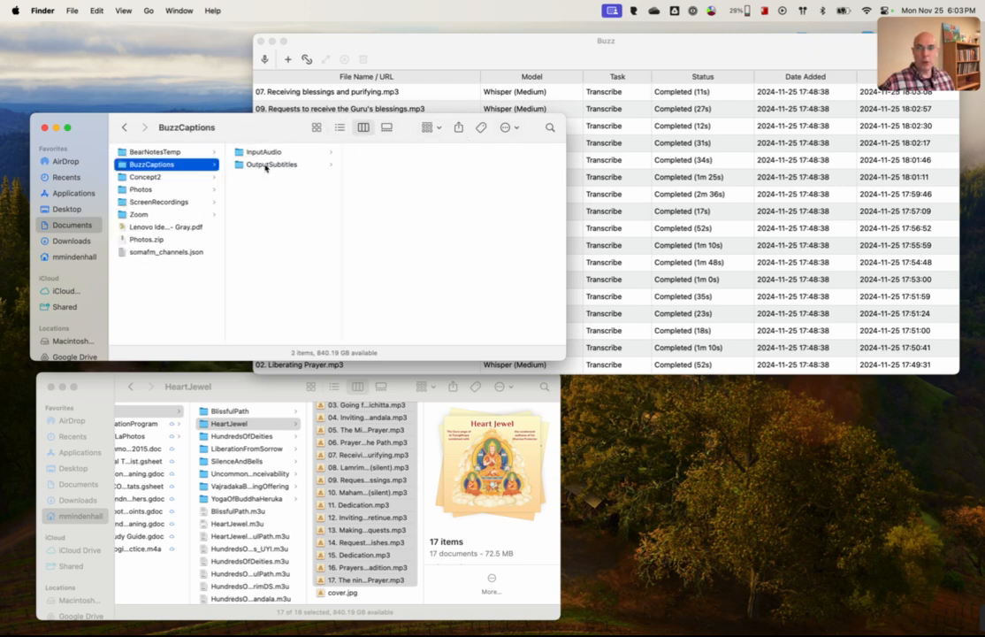
click(265, 166)
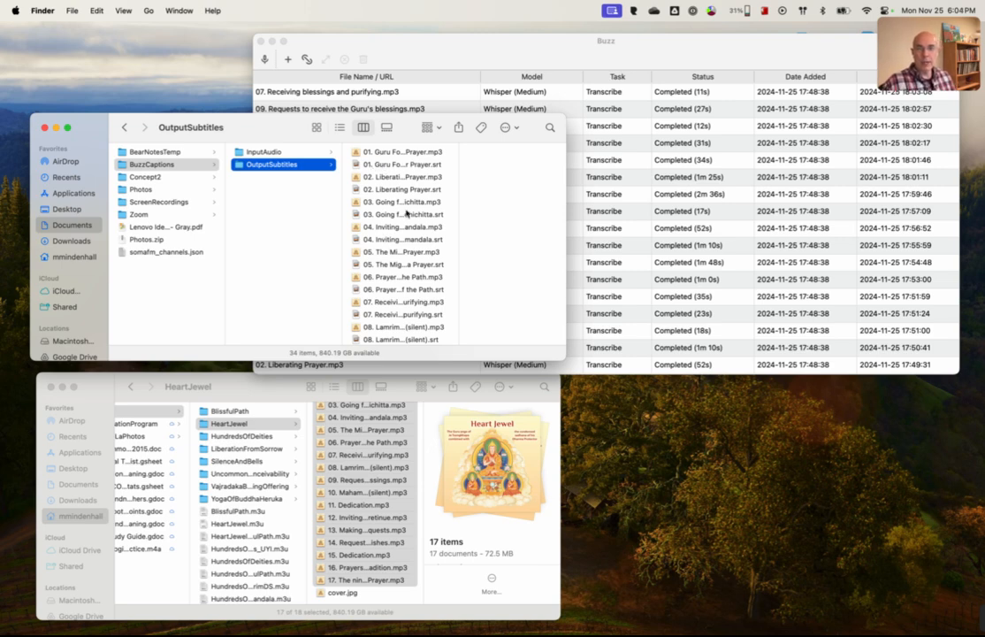
scroll(402, 208, down, 10)
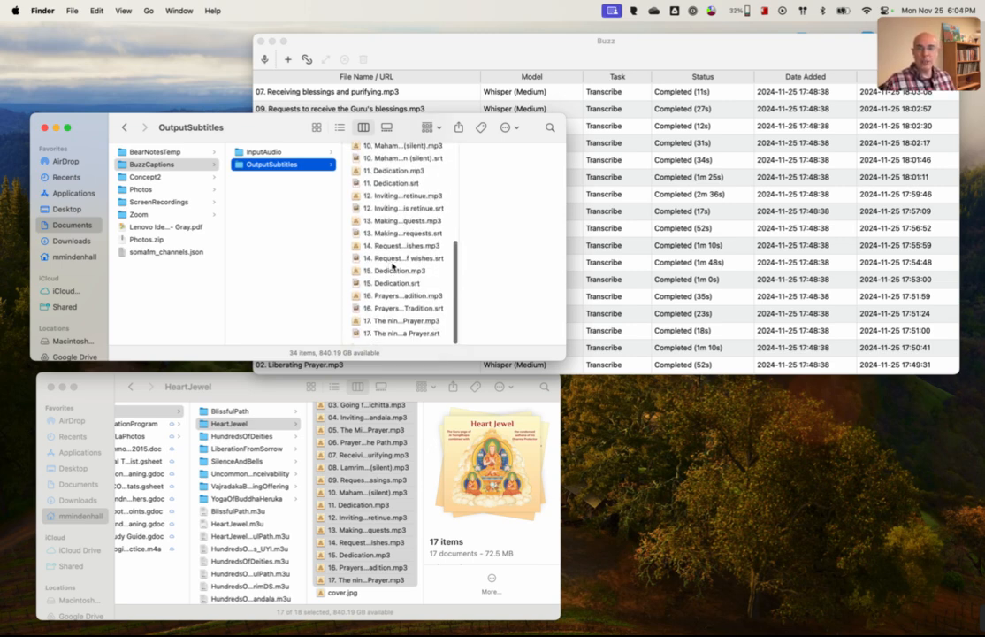
scroll(390, 316, up, 10)
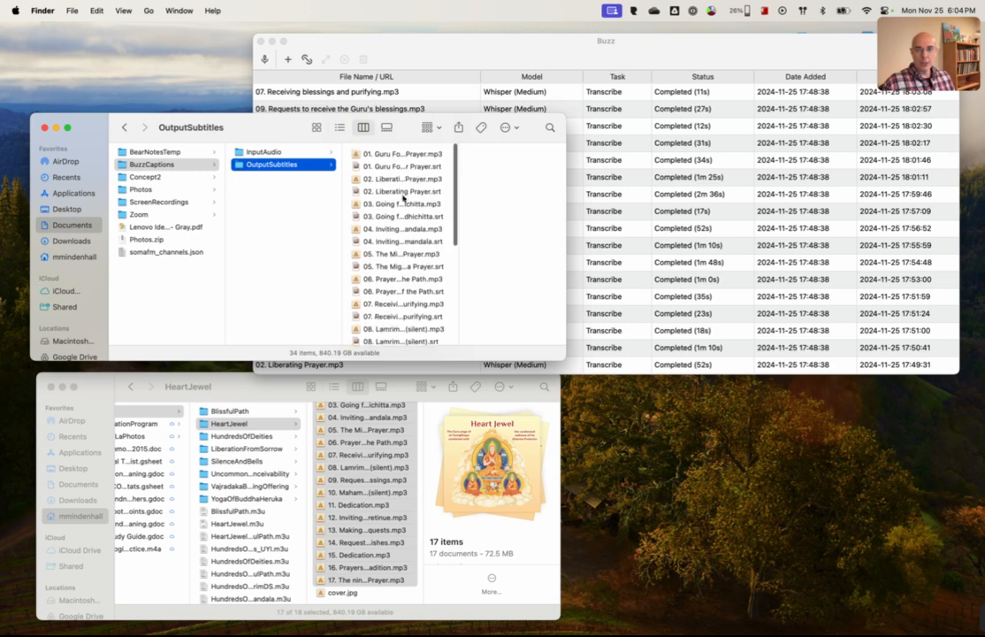
scroll(382, 167, down, 1)
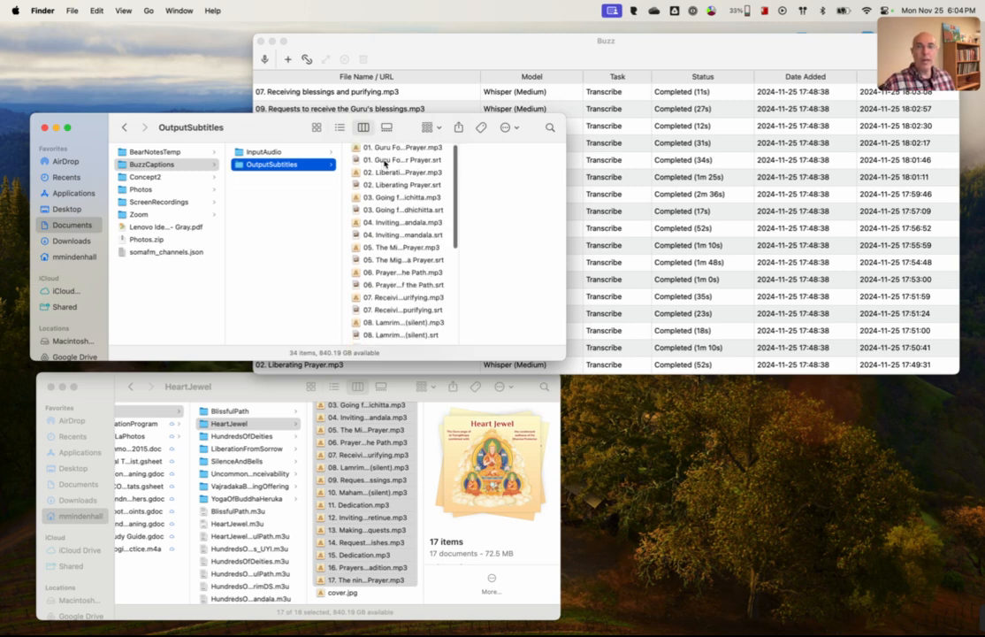
scroll(389, 165, up, 1)
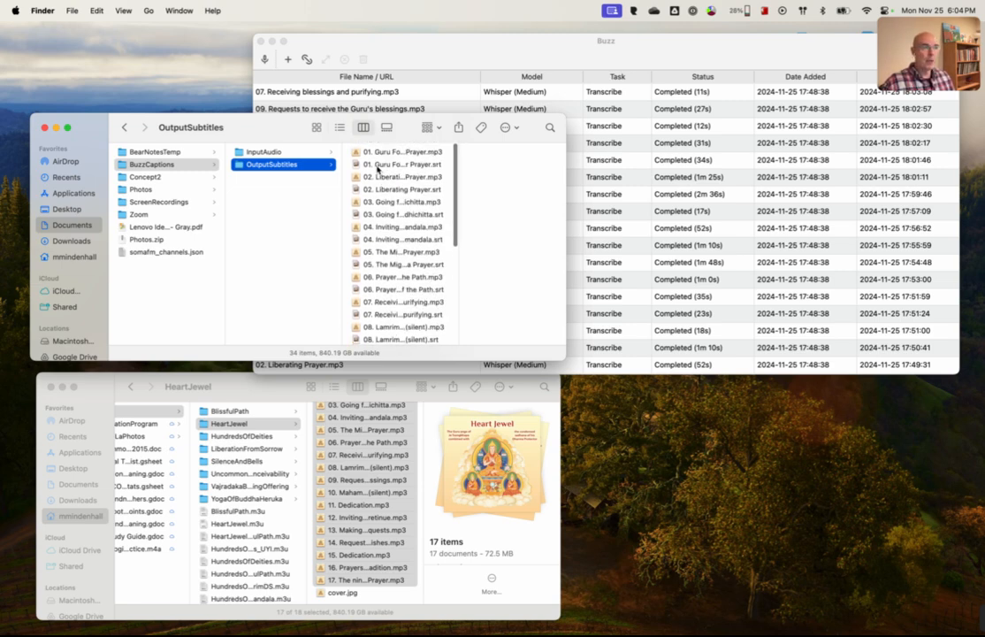
Step: Open the subtitle file "01. Guru Founder Prayer.srt" from OutputSubtitles in Sublime Text
click(377, 166)
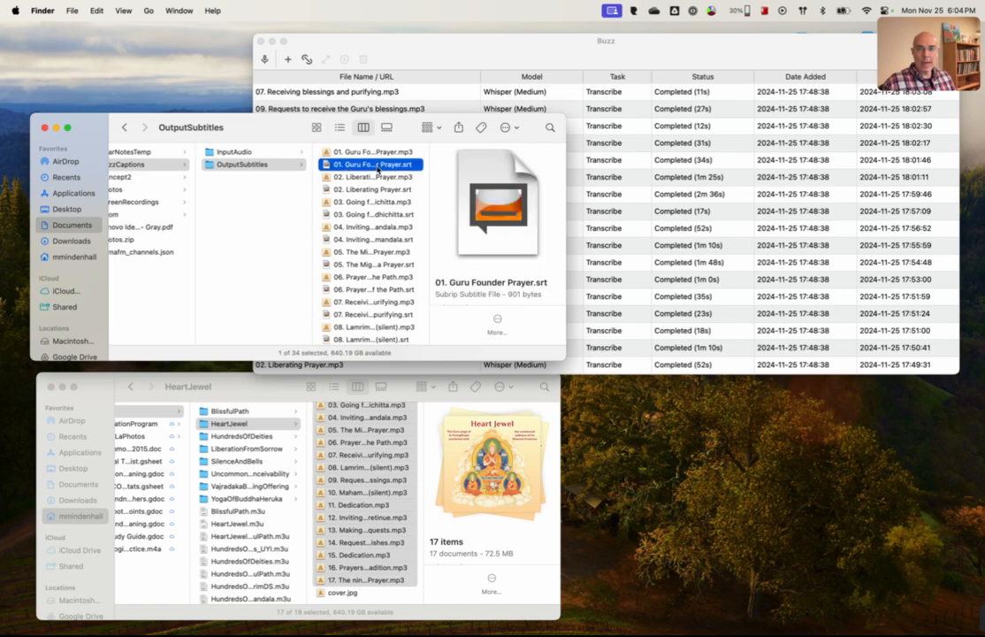
right_click(366, 167)
mouse_move(518, 185)
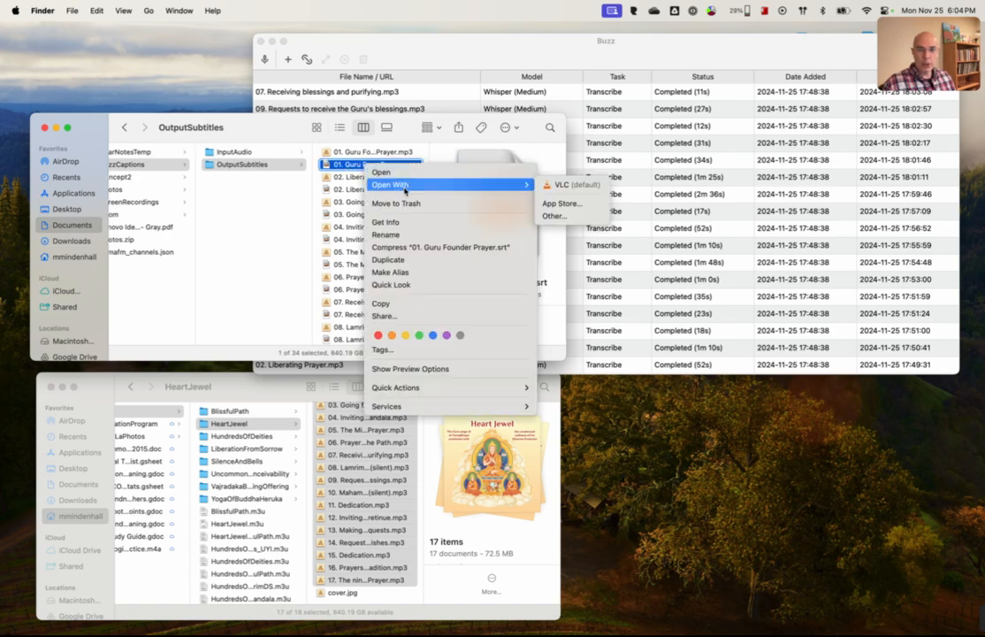
click(555, 216)
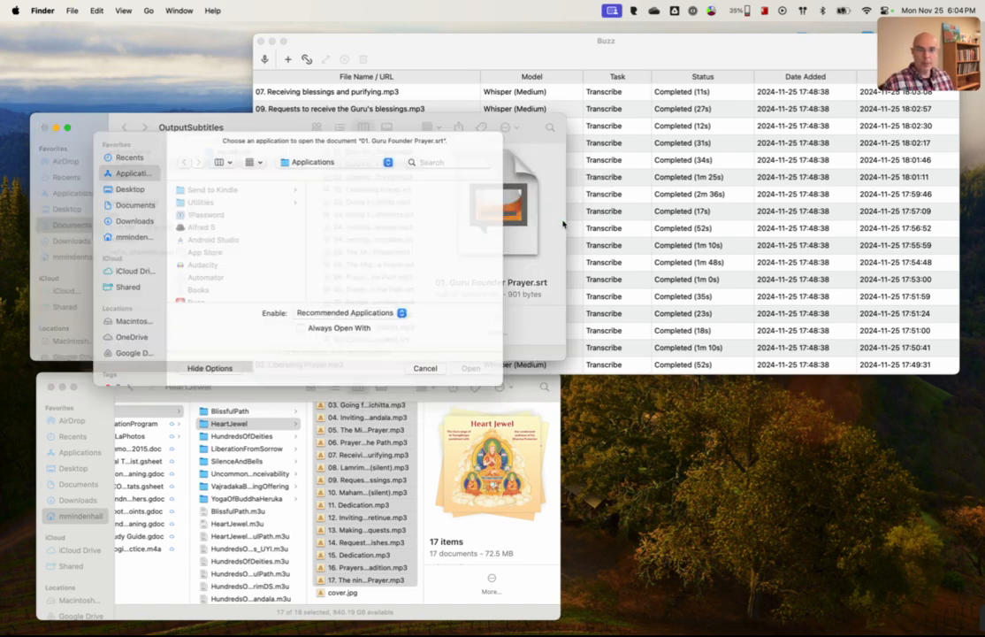
text(sub)
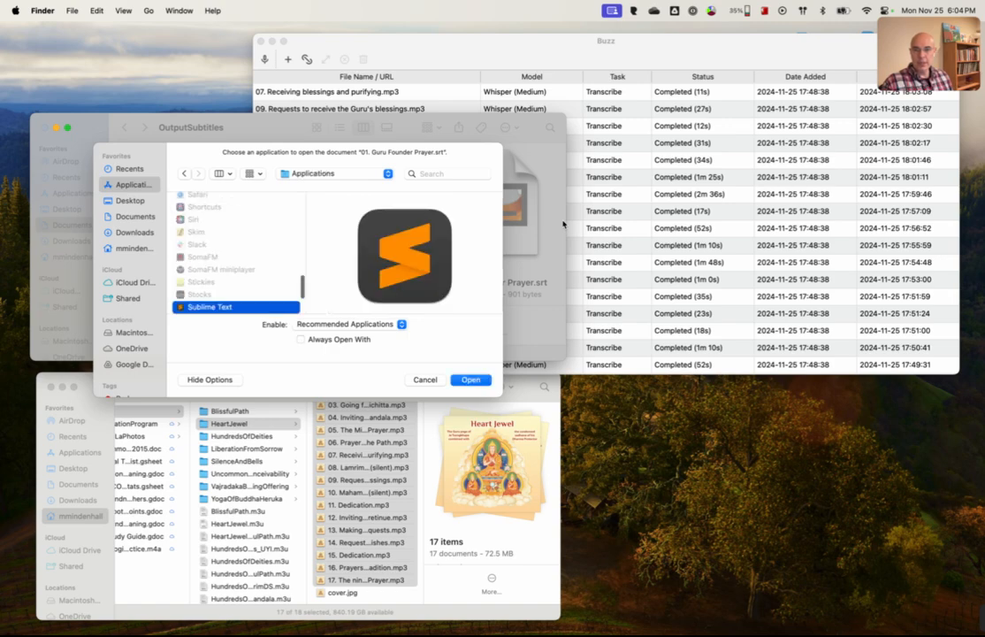
click(471, 380)
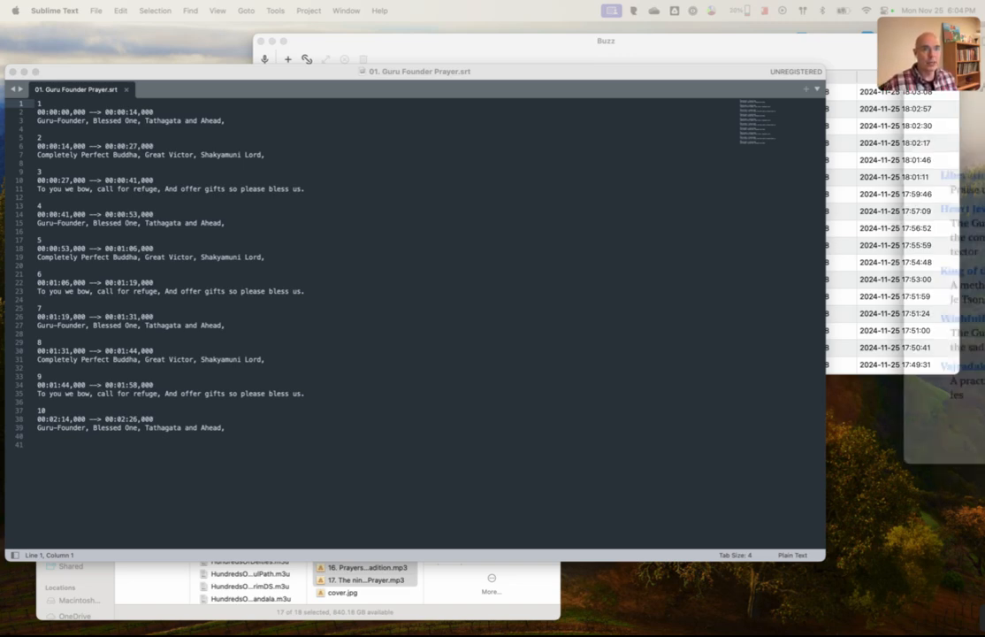
Step: Bring the Heart Jewel book window from Books fully into view and close the subtitle file "01. Guru Founder Prayer.srt"
drag(981, 148, 583, 138)
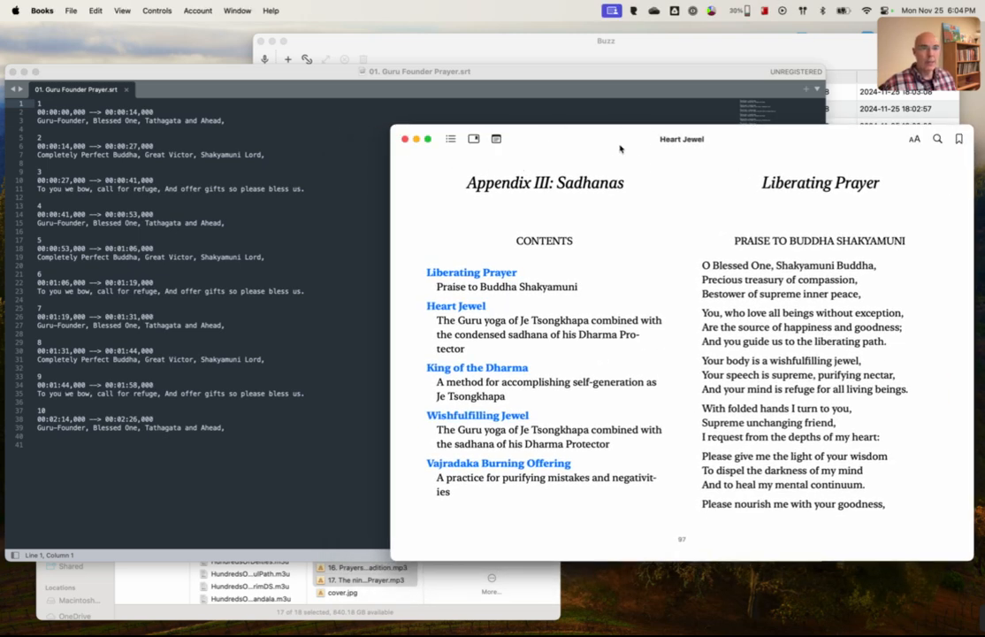
drag(597, 140, 592, 201)
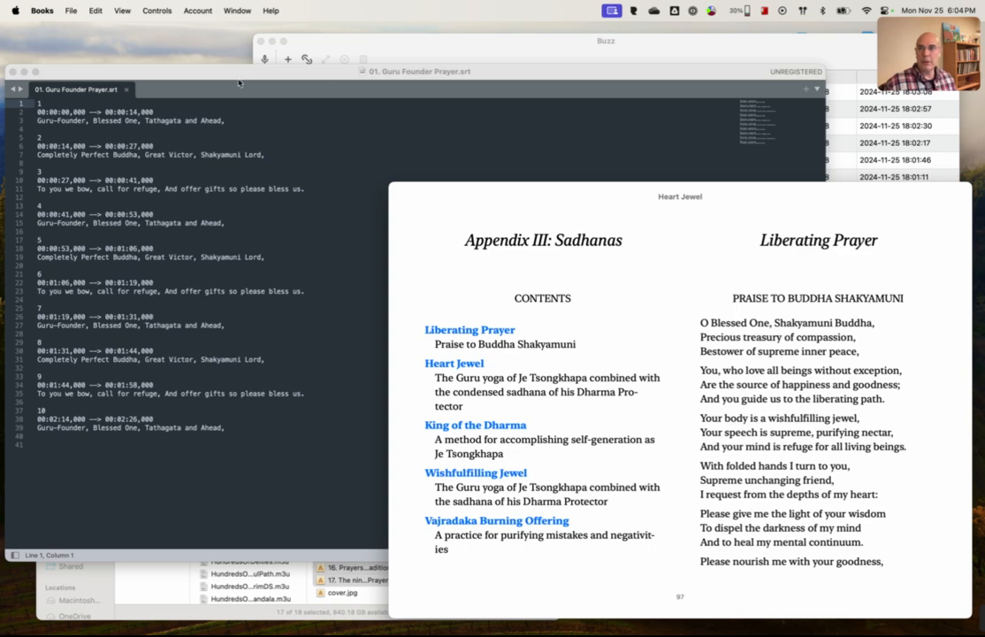
click(201, 68)
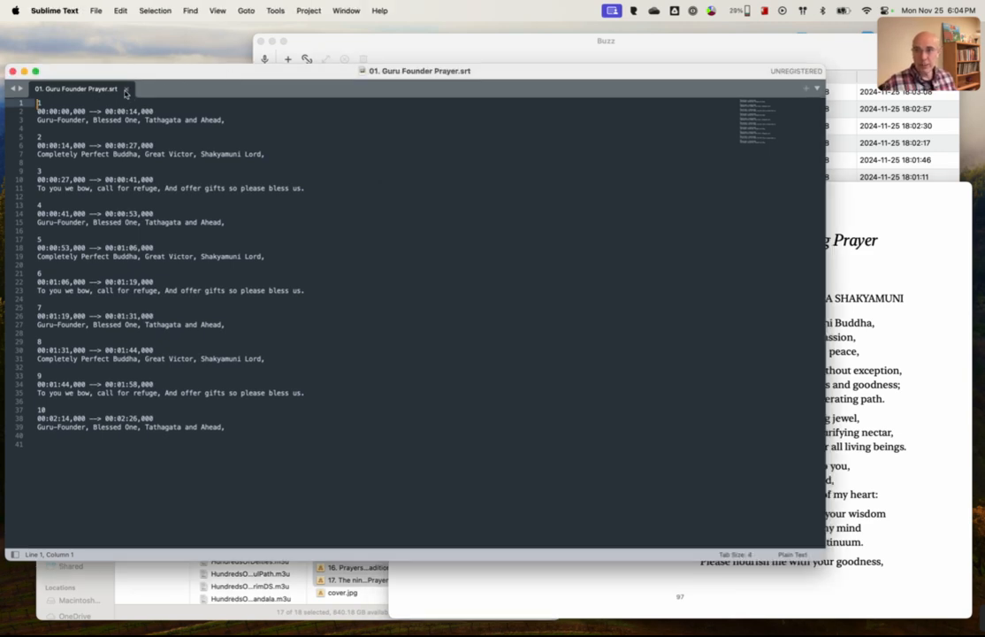
click(129, 92)
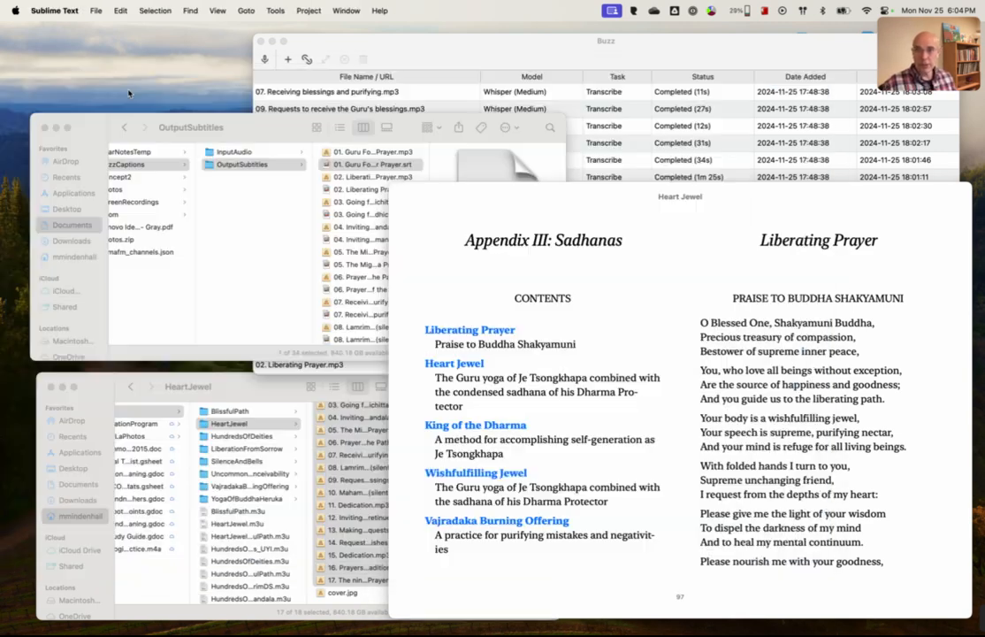
Step: Open the subtitle file "02. Liberating Prayer.srt" from OutputSubtitles in Sublime Text
click(357, 191)
click(355, 190)
right_click(354, 189)
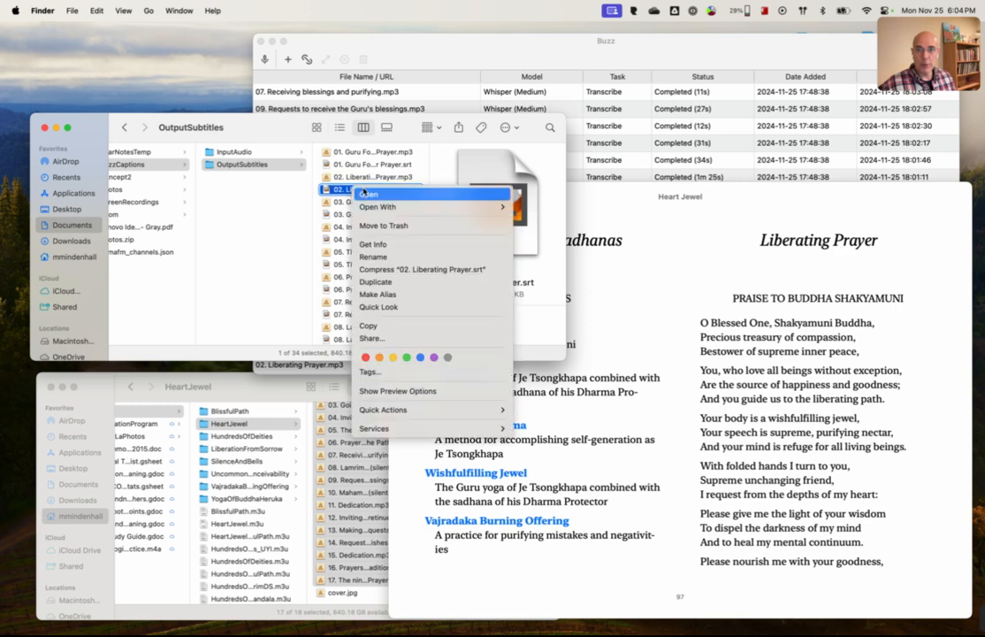
mouse_move(409, 211)
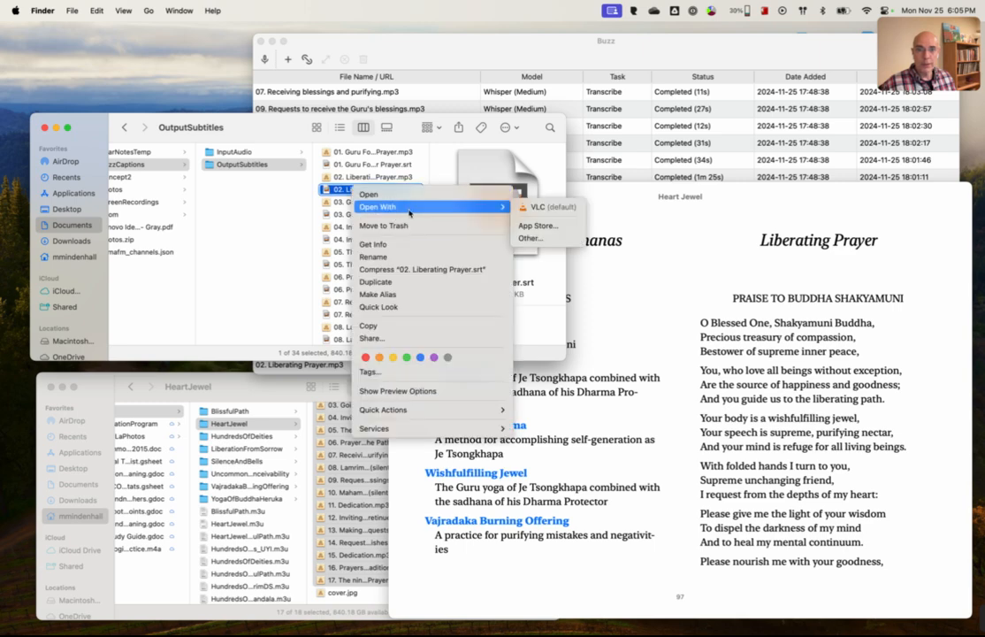
click(541, 243)
text(su)
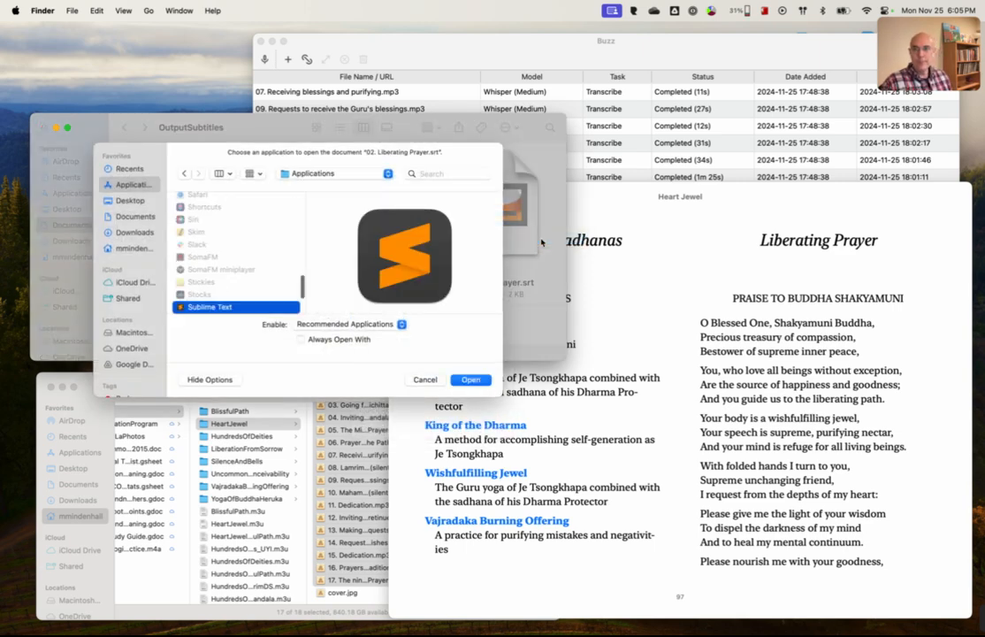
key(Return)
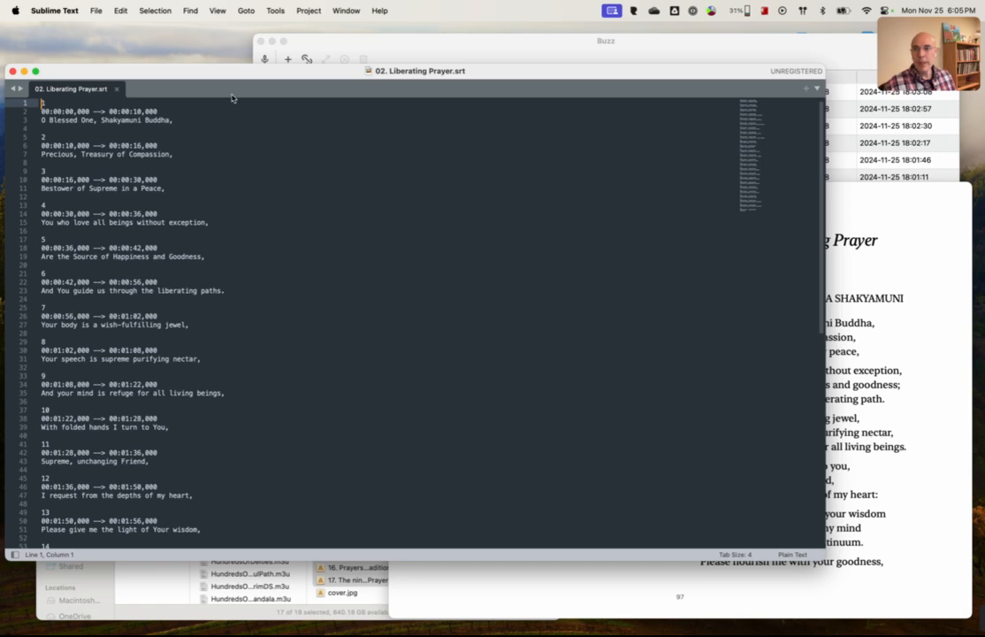
Step: Arrange the subtitle and book windows side by side and compare the transcribed lines with the Liberating Prayer text in Heart Jewel
drag(228, 71, 239, 36)
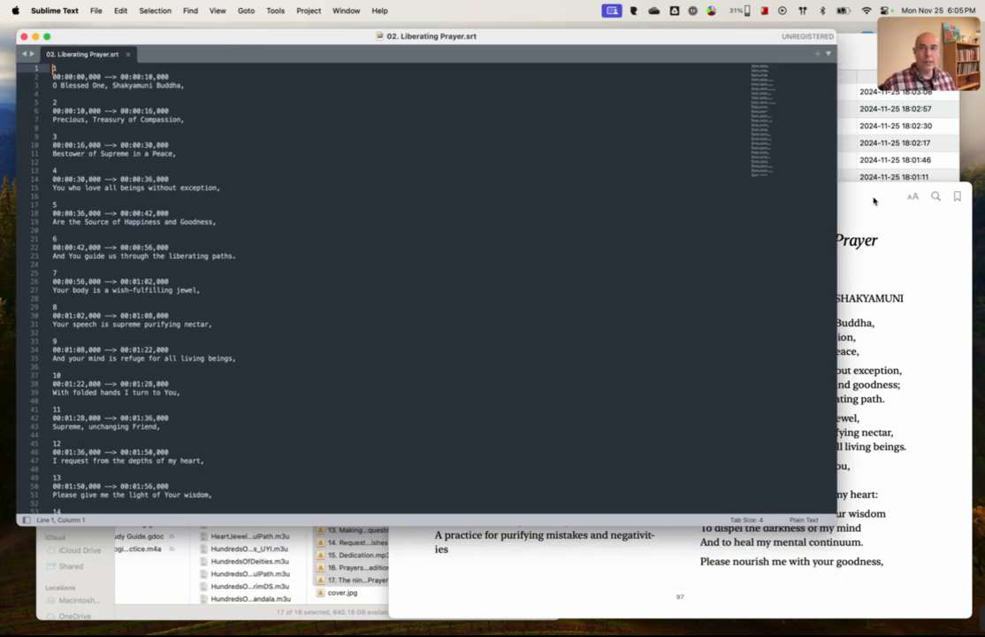
click(872, 198)
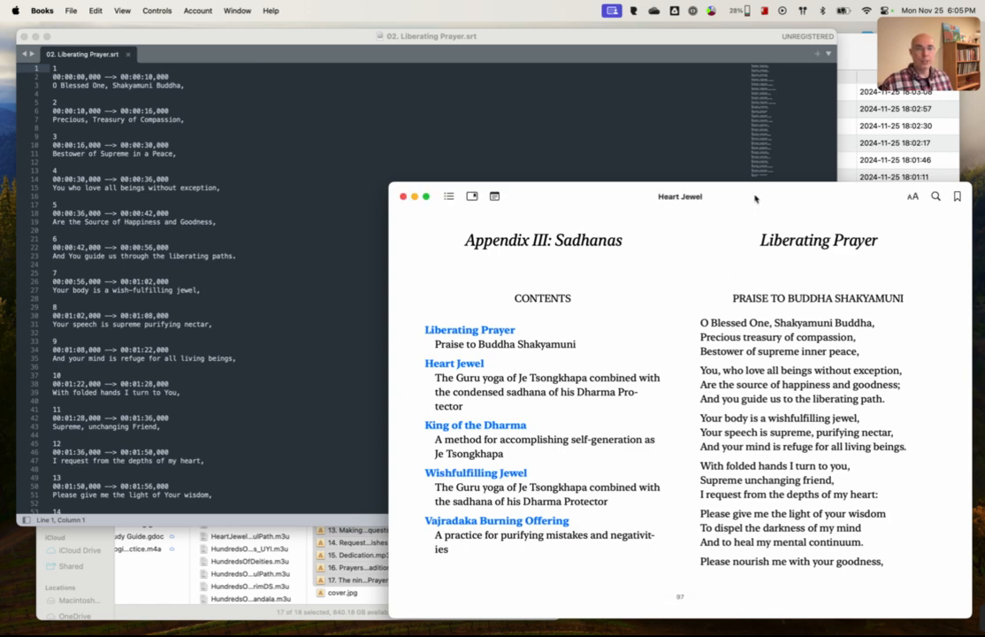
drag(756, 198, 755, 178)
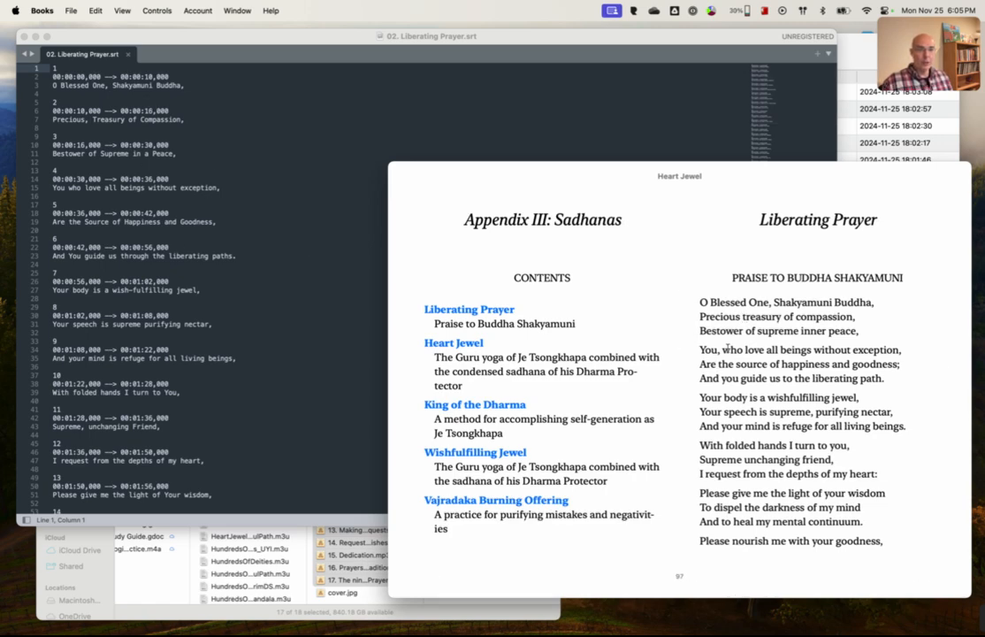
drag(700, 350, 899, 364)
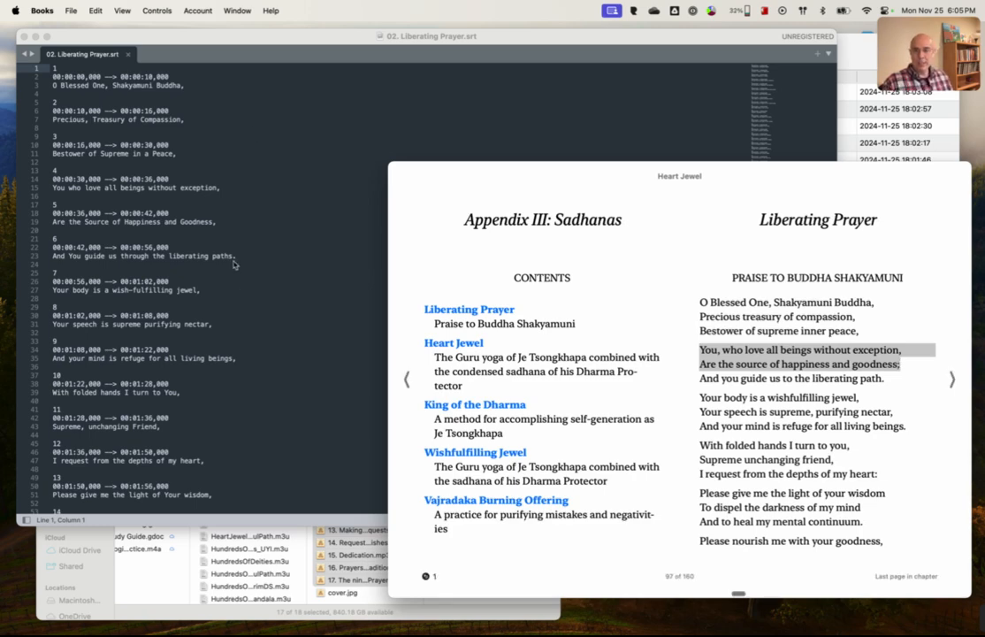
click(206, 230)
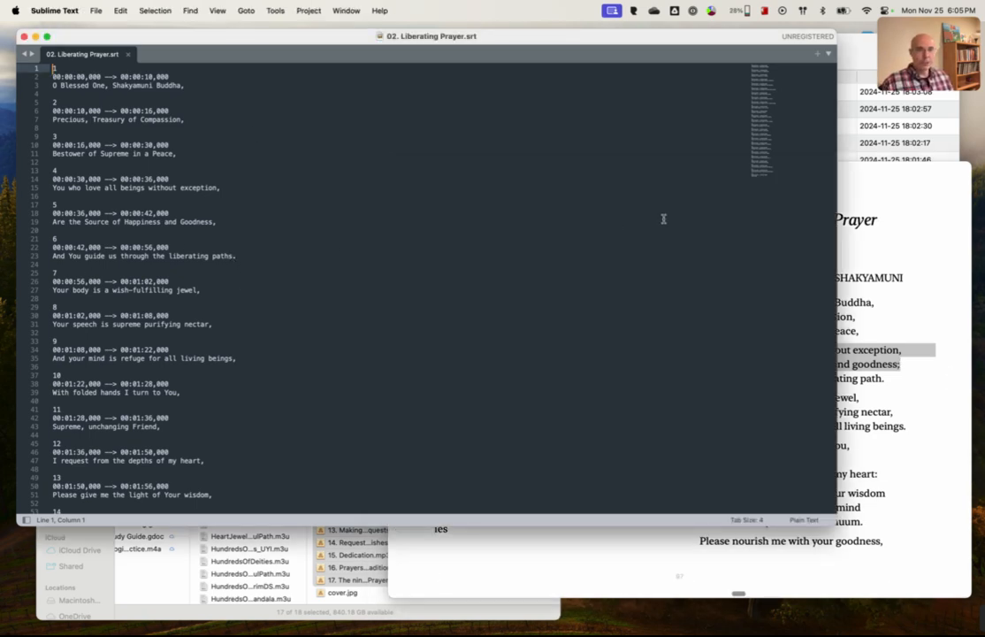
click(859, 174)
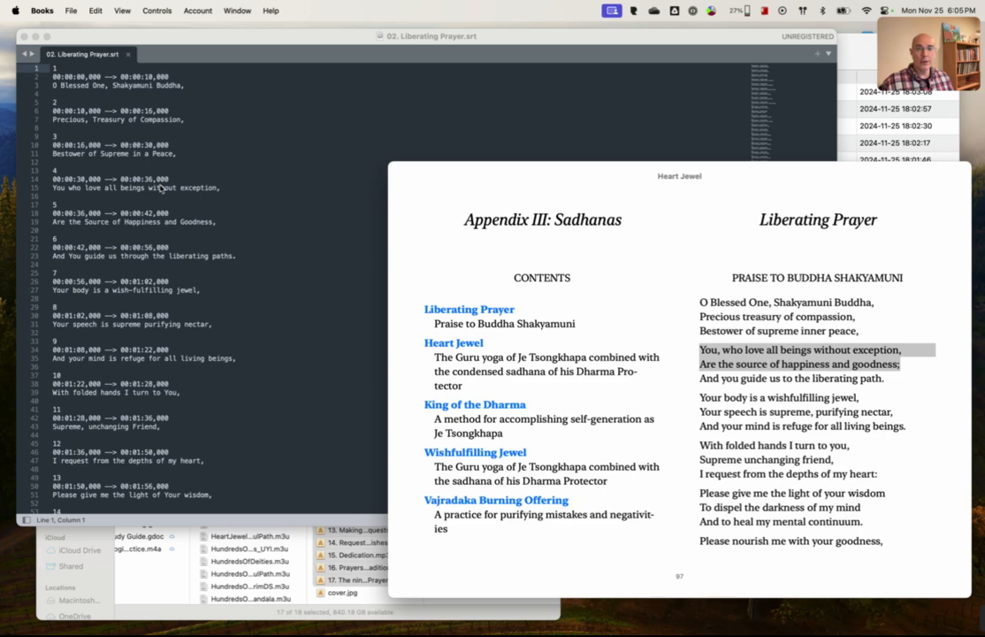
scroll(138, 196, down, 5)
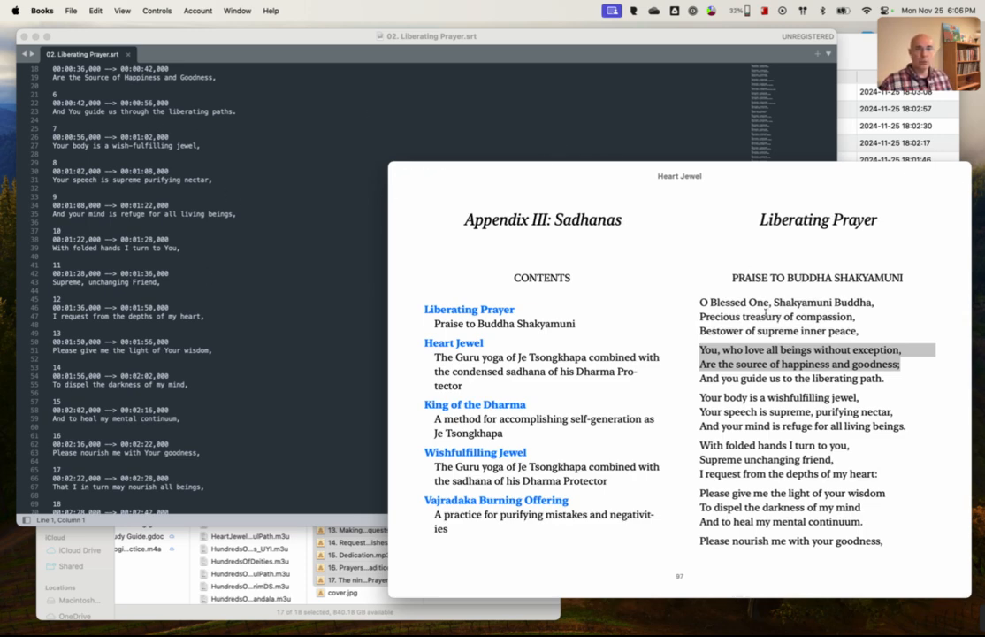
Step: Launch VLC and move its window lower on the screen
mouse_move(756, 180)
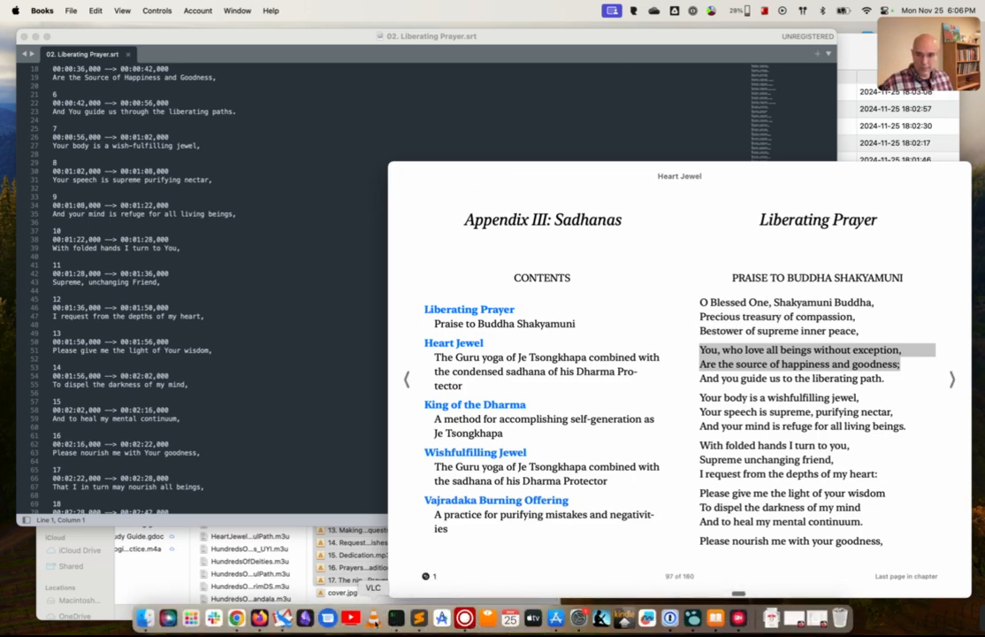
right_click(373, 617)
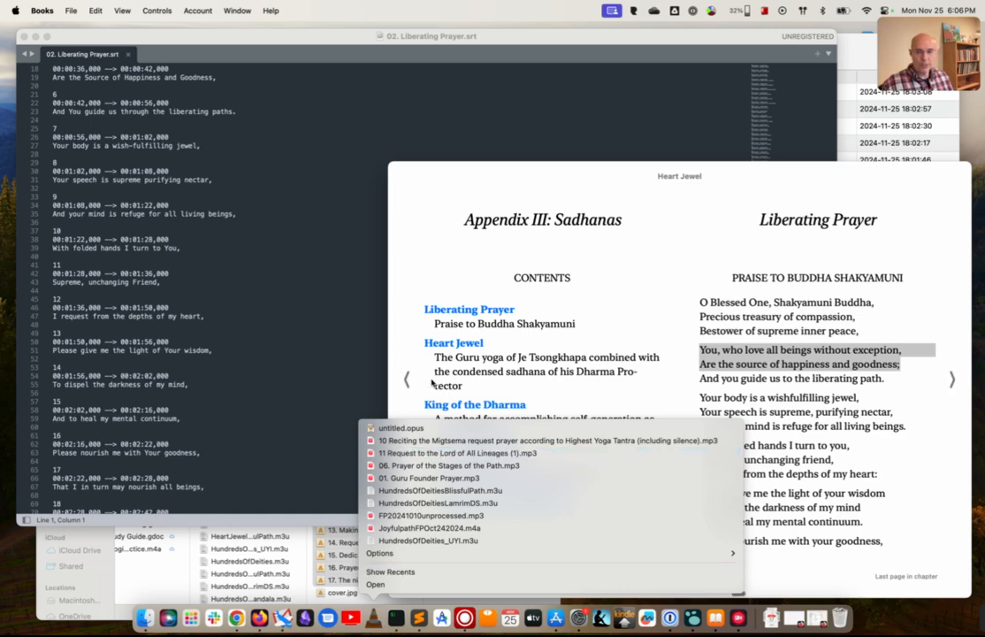
click(390, 585)
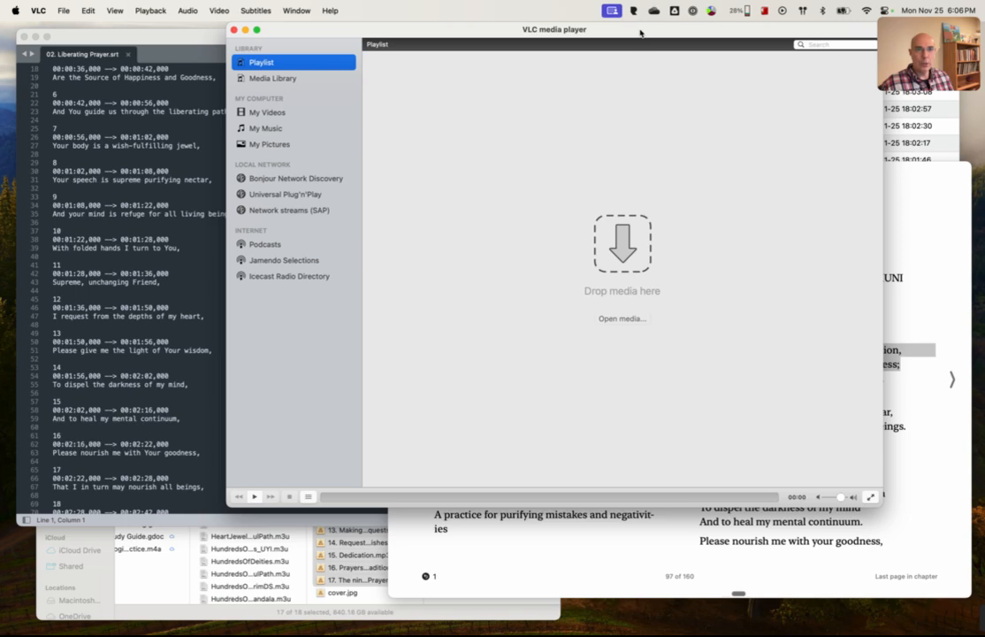
drag(653, 33, 590, 159)
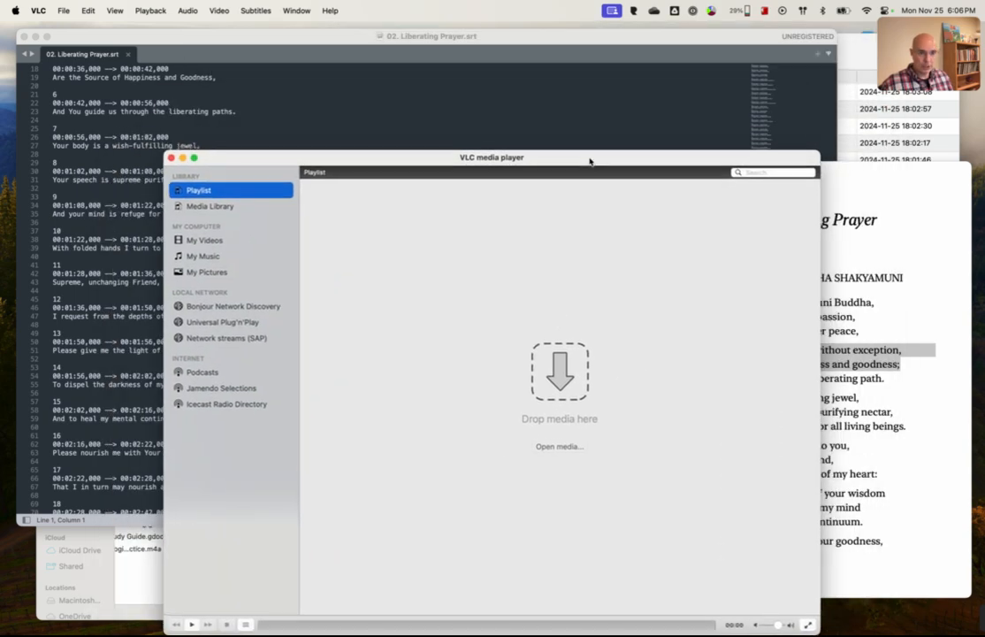
Step: Load the OutputSubtitles folder from Documents/BuzzCaptions into the VLC playlist and pause the first track
click(548, 446)
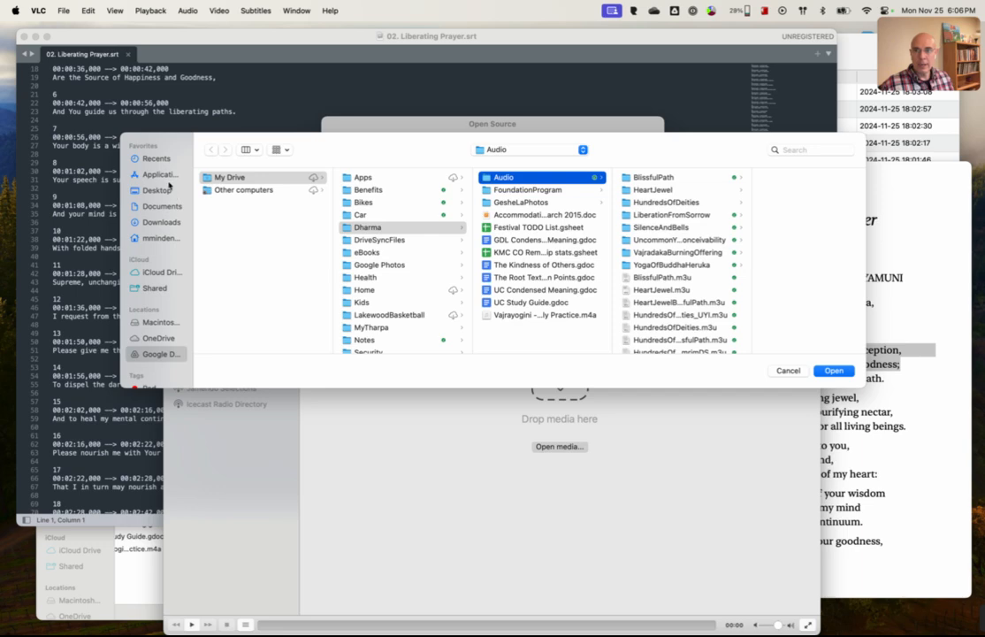
click(158, 238)
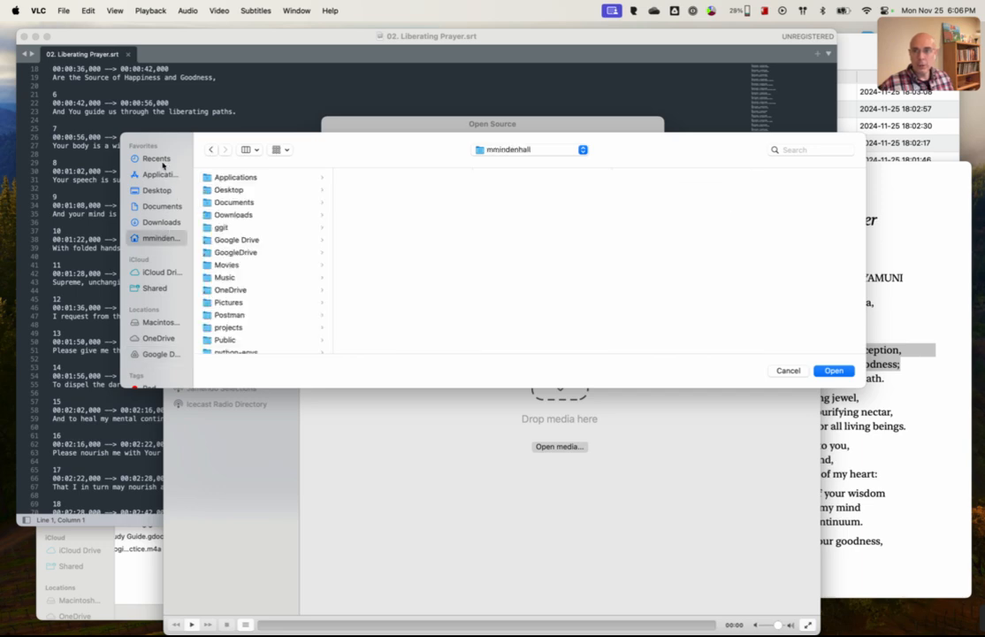
click(226, 204)
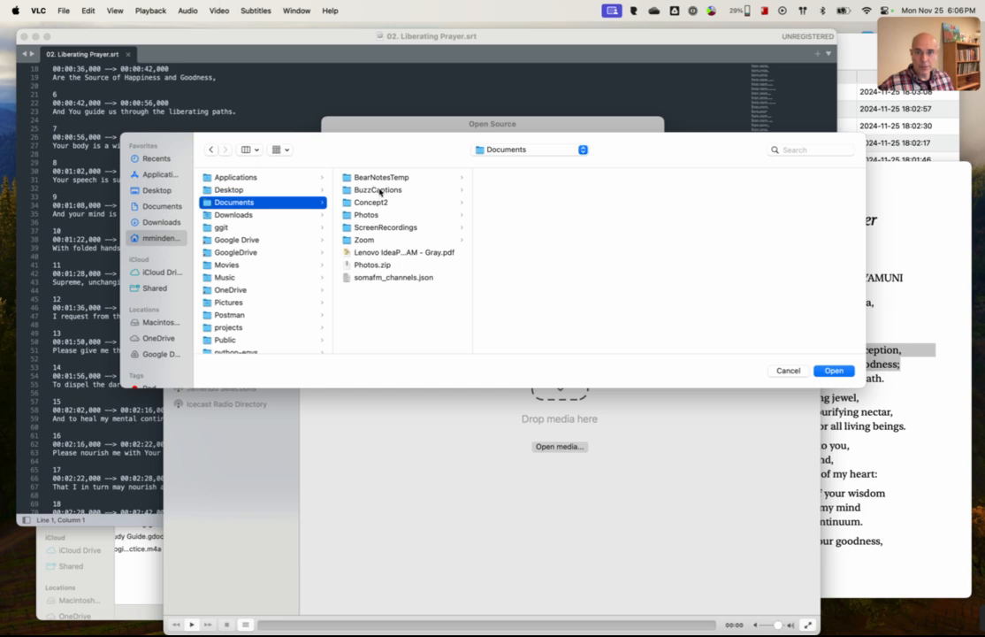
click(379, 191)
click(513, 191)
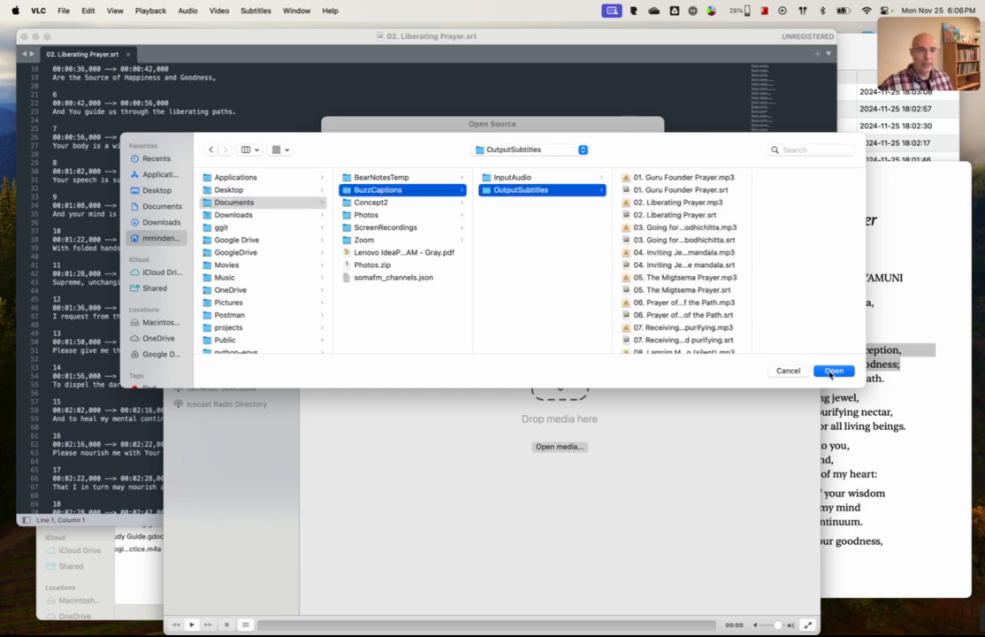
click(832, 371)
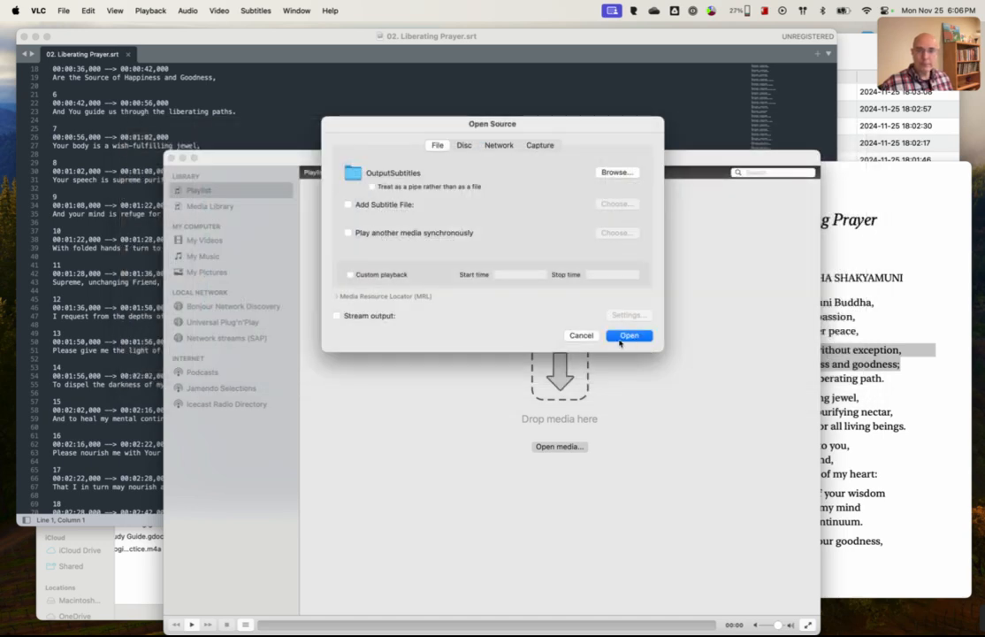
click(628, 335)
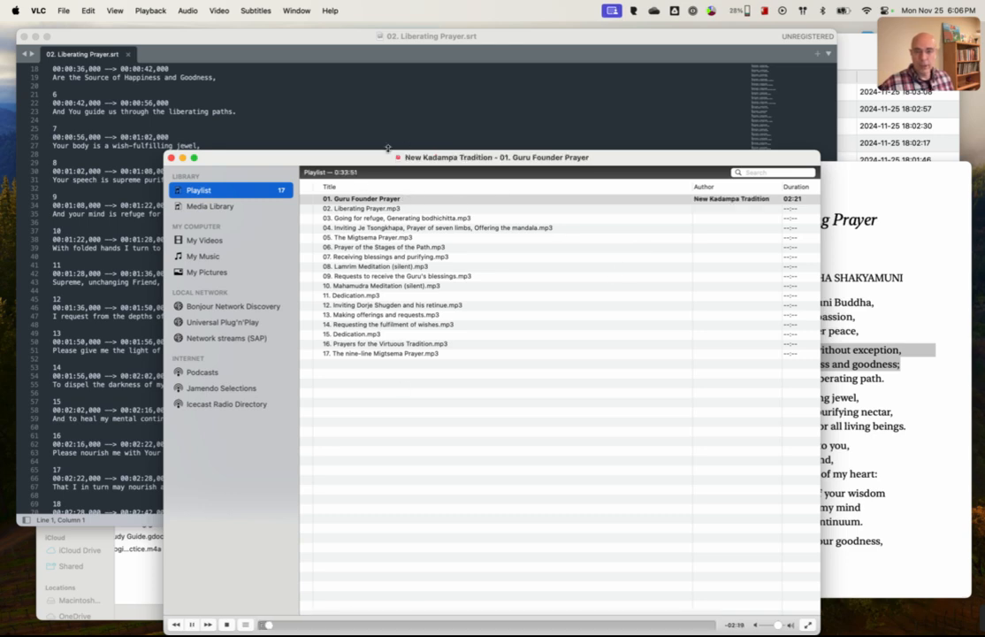
click(193, 625)
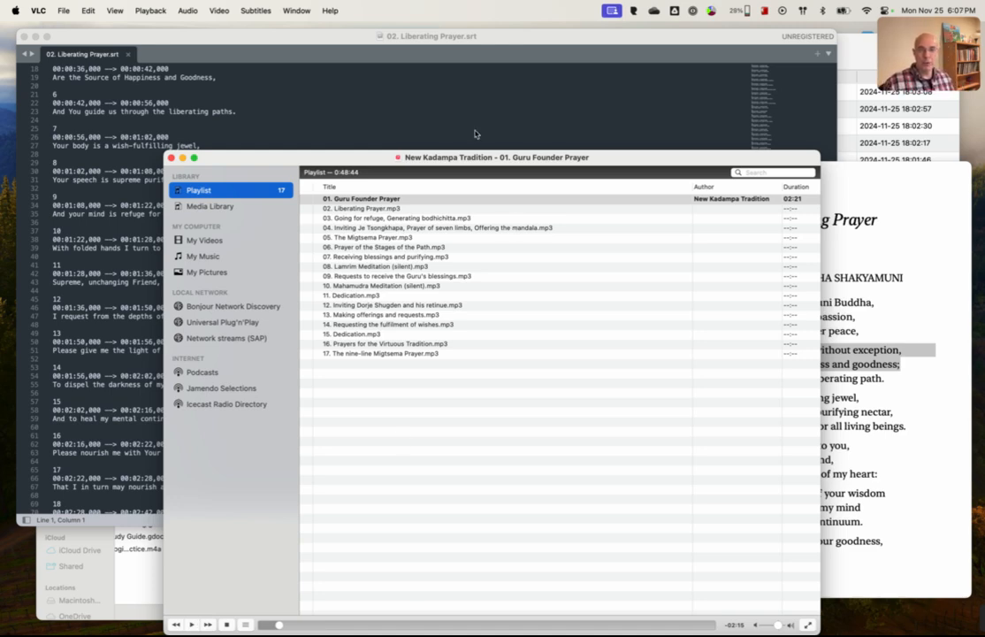
Step: Enable the Spectrometer audio visualization and resume playing "01. Guru Founder Prayer"
click(191, 11)
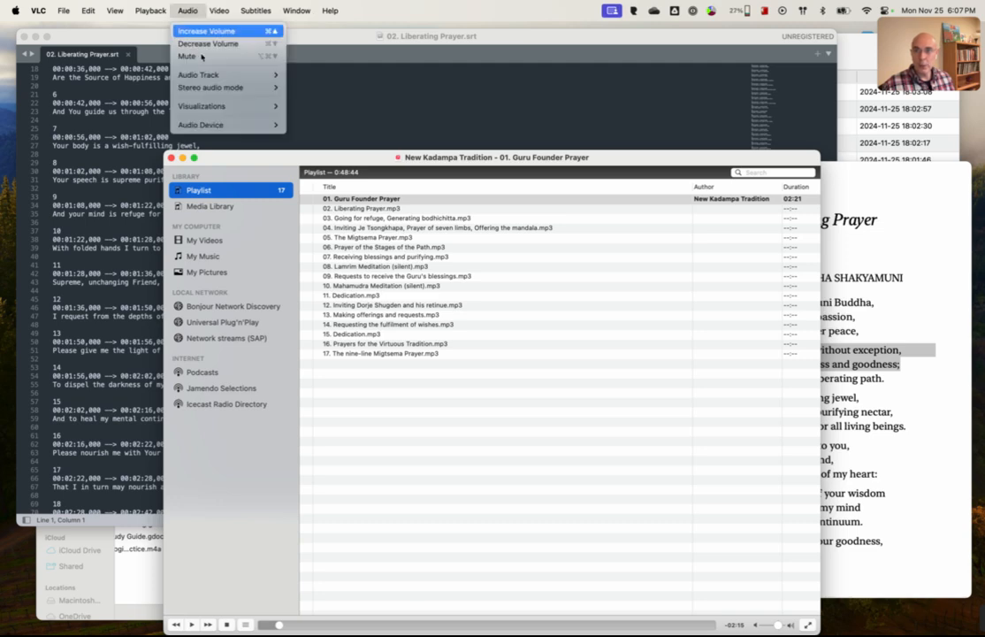
mouse_move(265, 107)
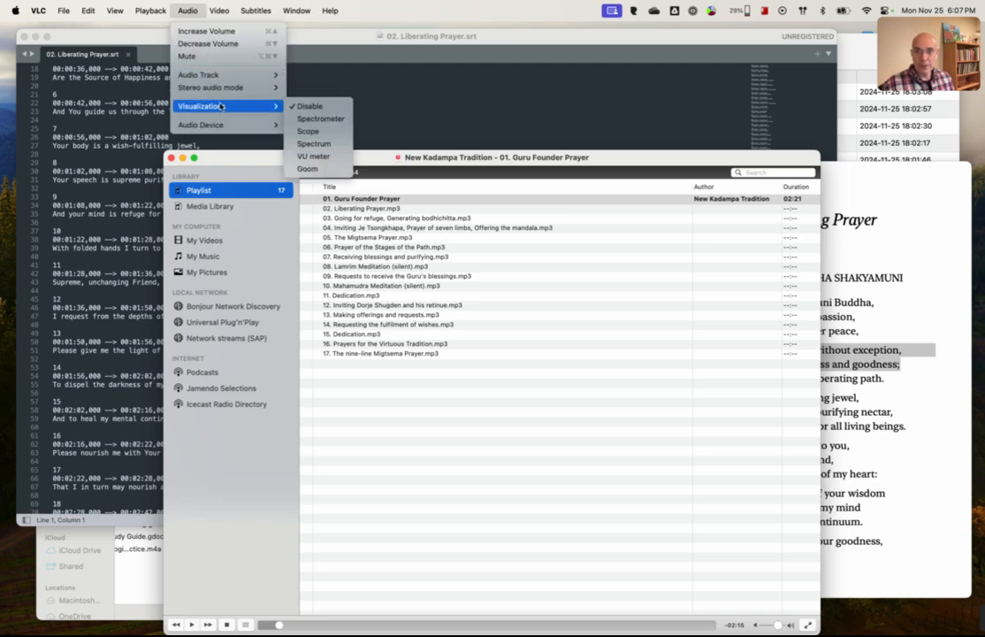
click(319, 120)
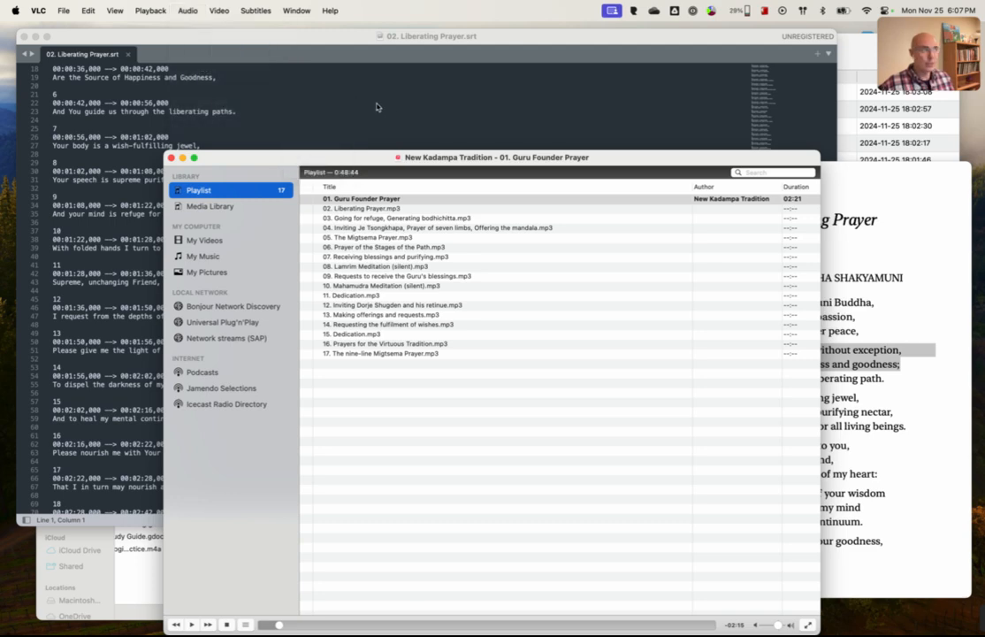
click(192, 627)
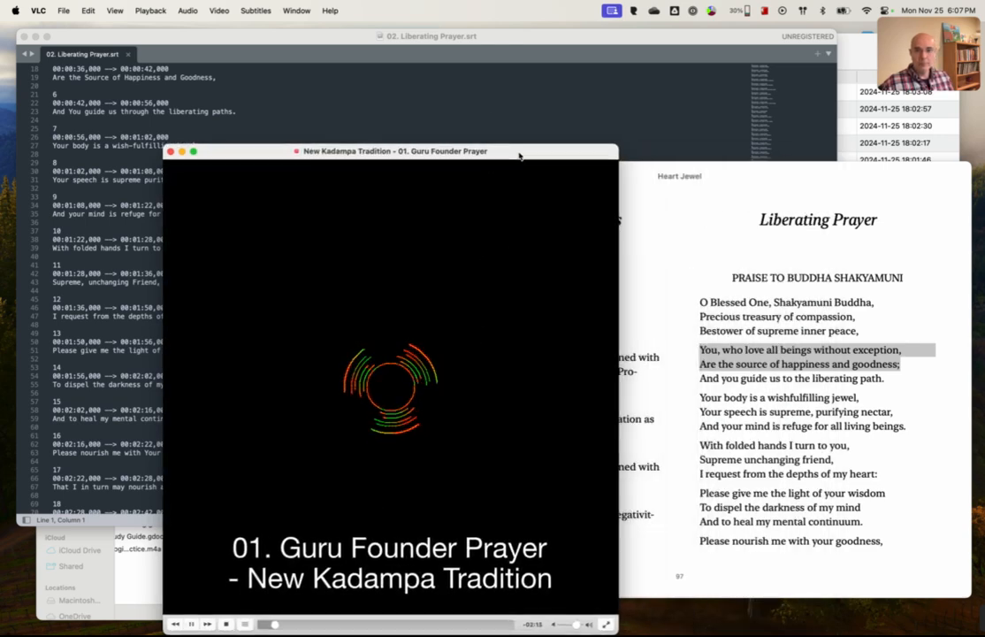
Step: Move the player window higher, skip forward in "01. Guru Founder Prayer" to check its subtitles against the audio, and pause
drag(516, 153, 545, 73)
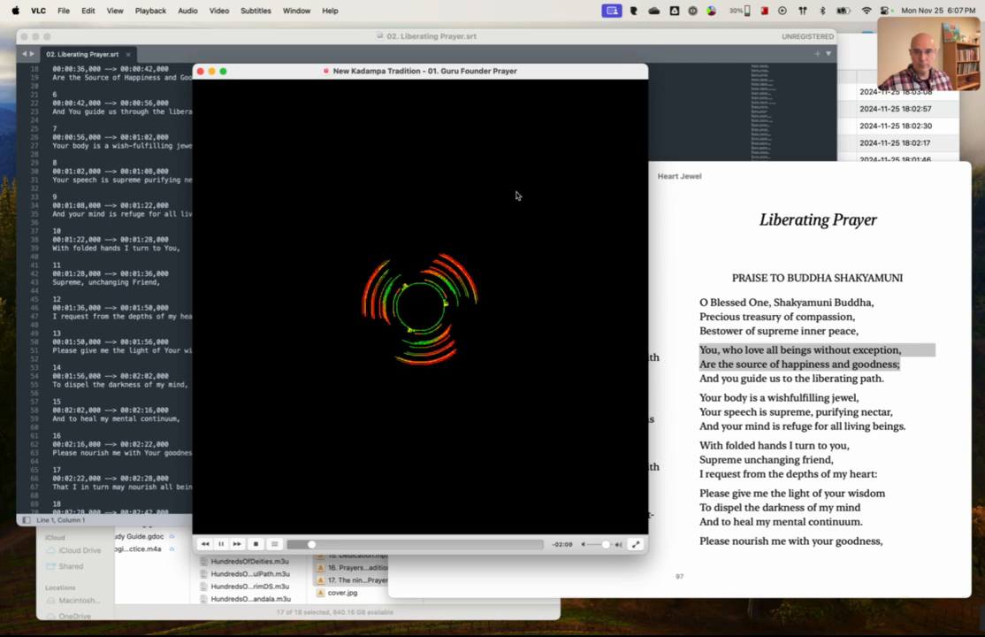
click(236, 547)
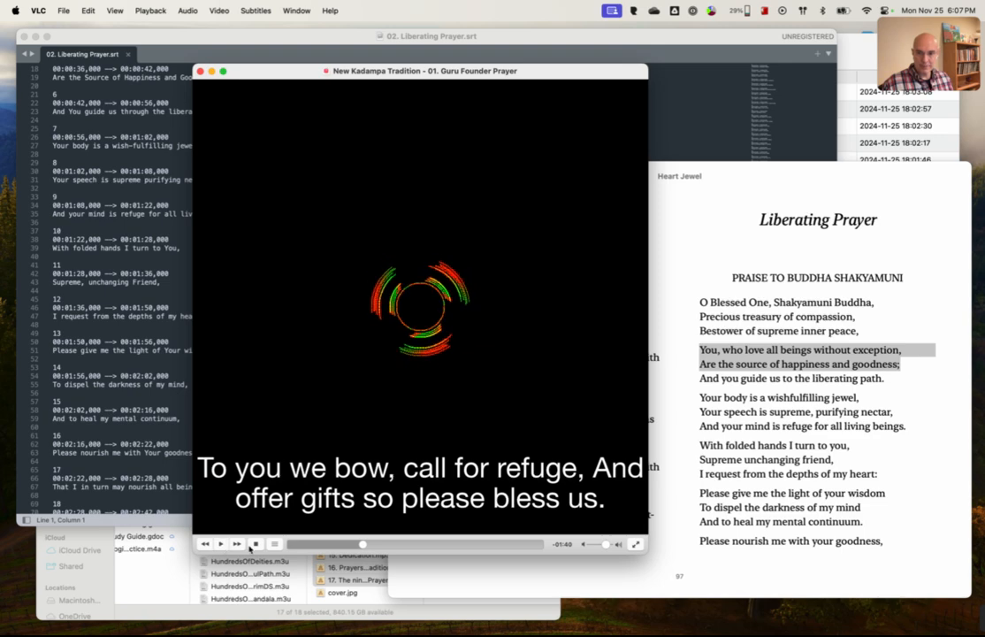
click(222, 545)
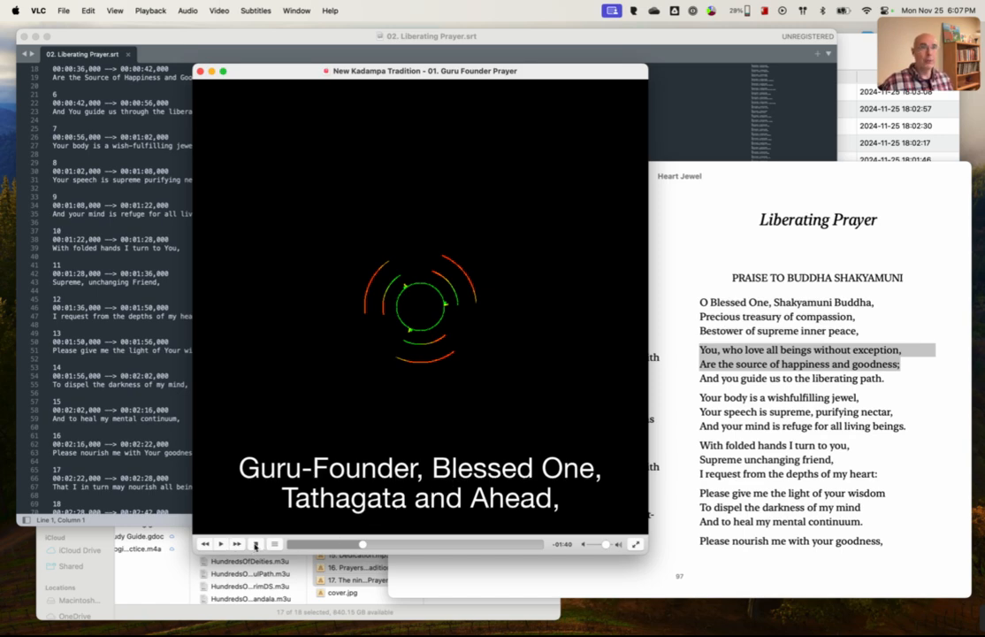
Step: Stop the playback of "01. Guru Founder Prayer" and quit VLC
click(257, 545)
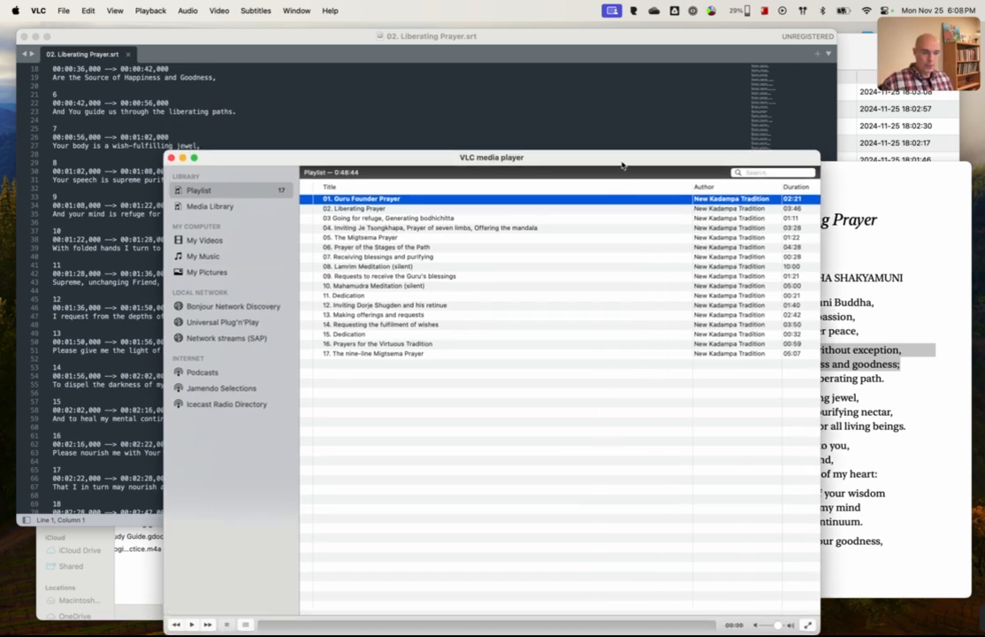
key(super+q)
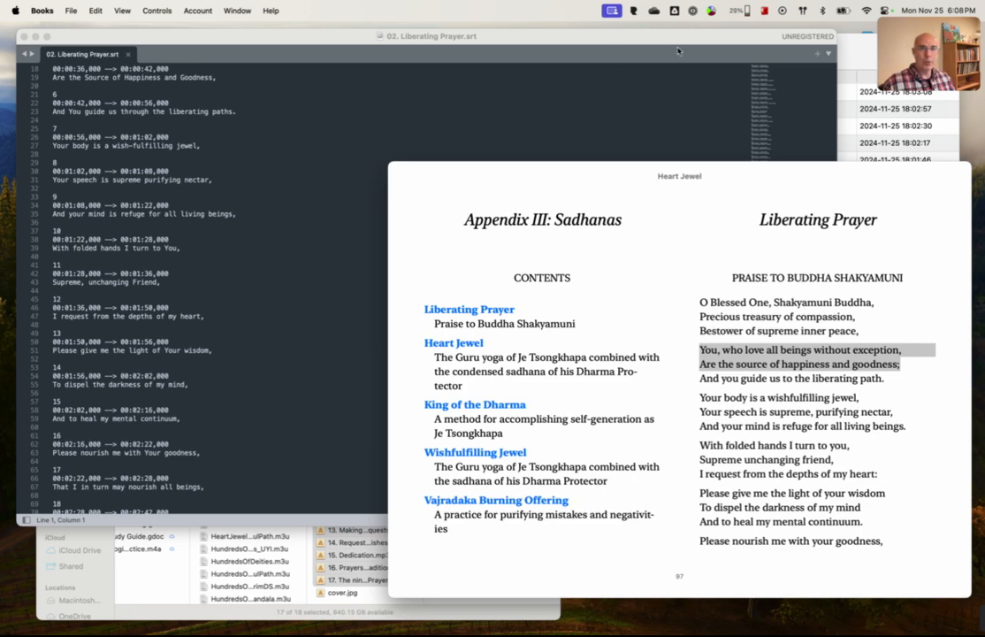
mouse_move(958, 617)
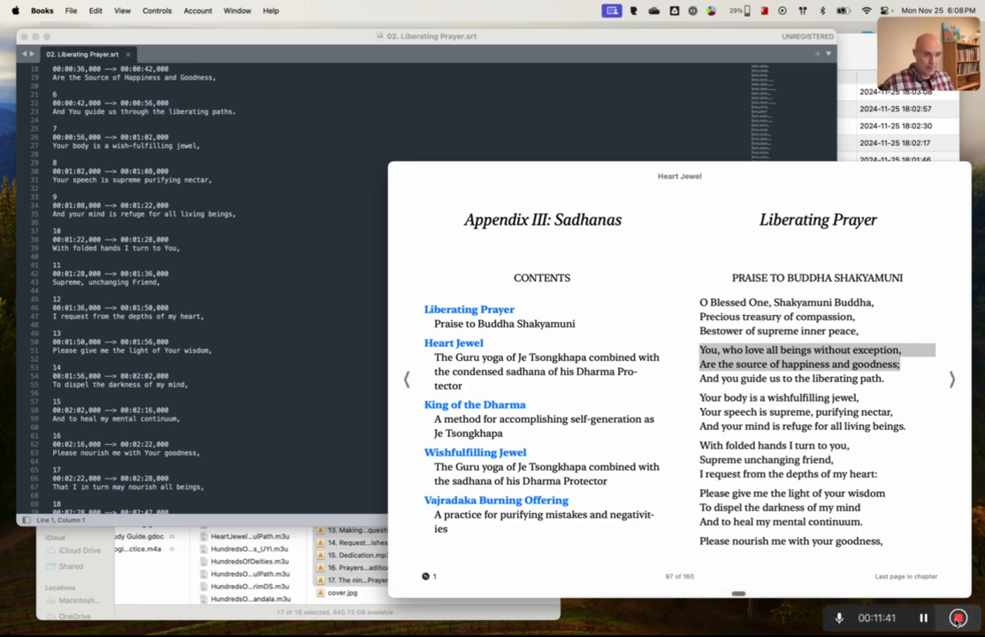